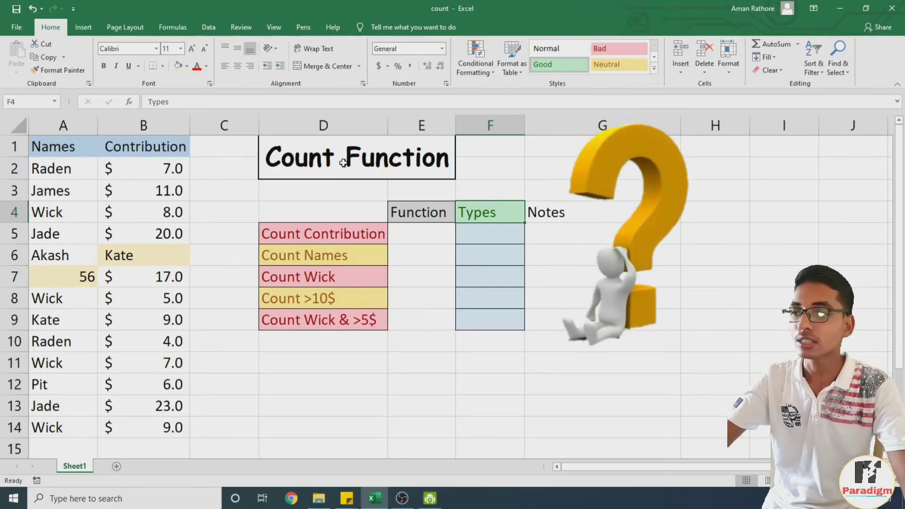
Look over the Names, Contribution, Types and Notes columns and the task cells.
left_click_drag(49, 147, 73, 254)
left_click(72, 171)
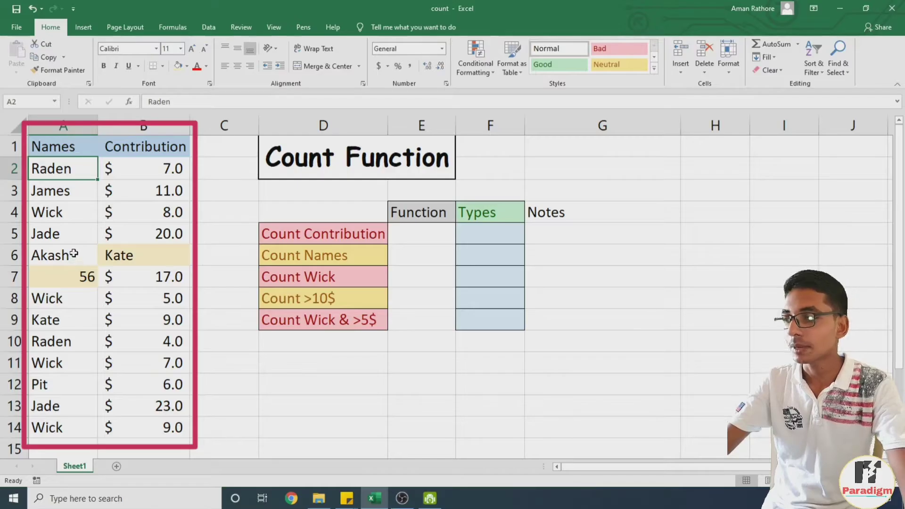
left_click(338, 235)
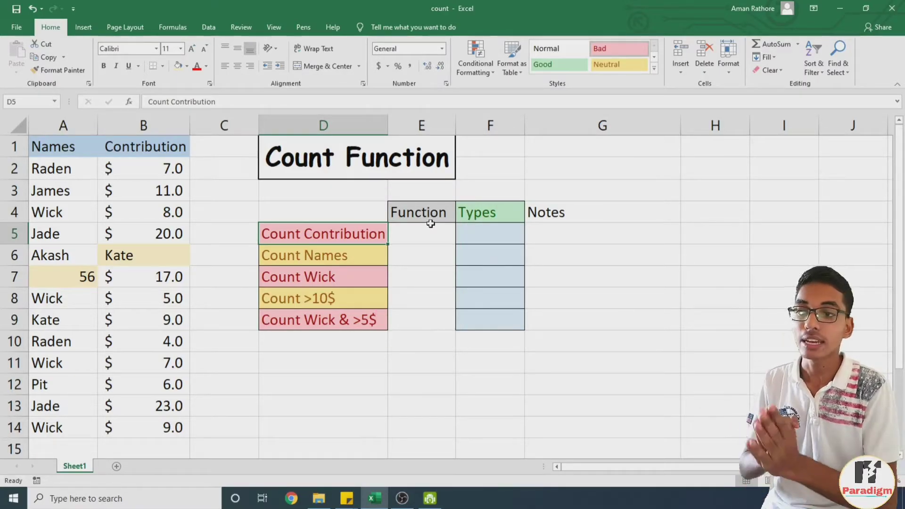
left_click(487, 124)
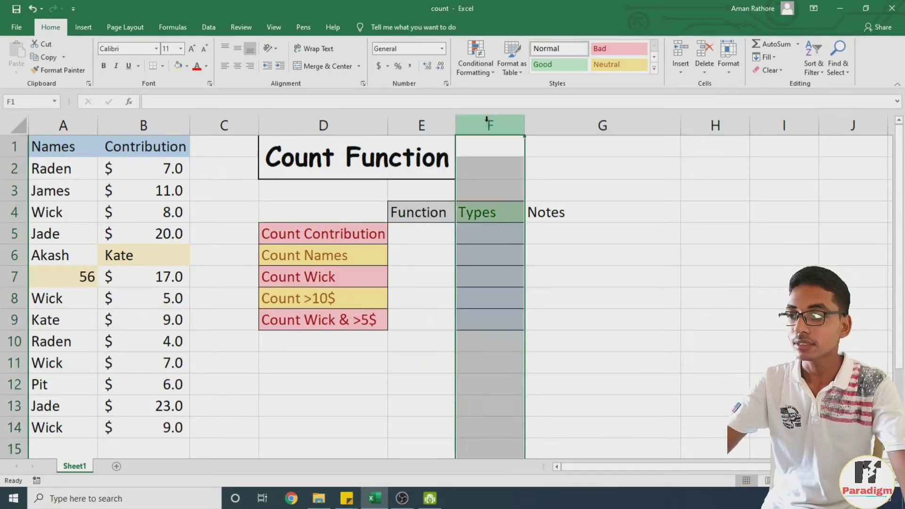
left_click(488, 211)
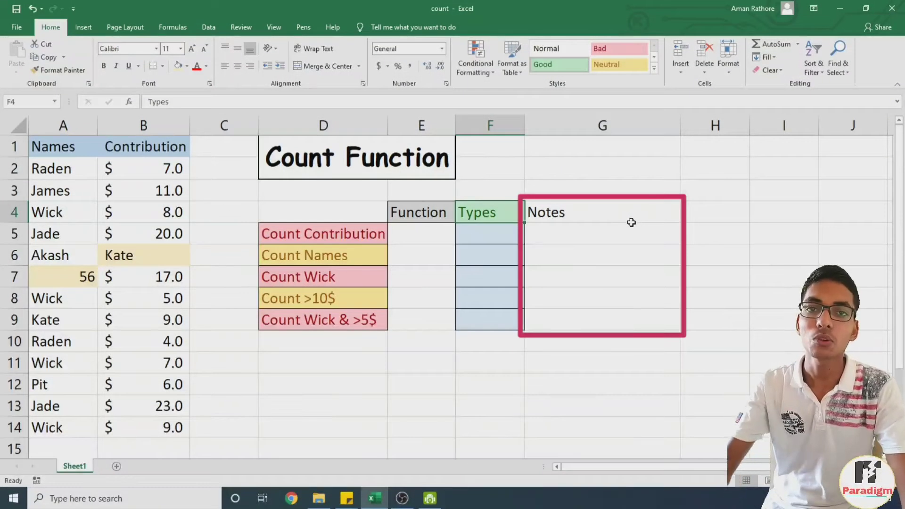
left_click(577, 234)
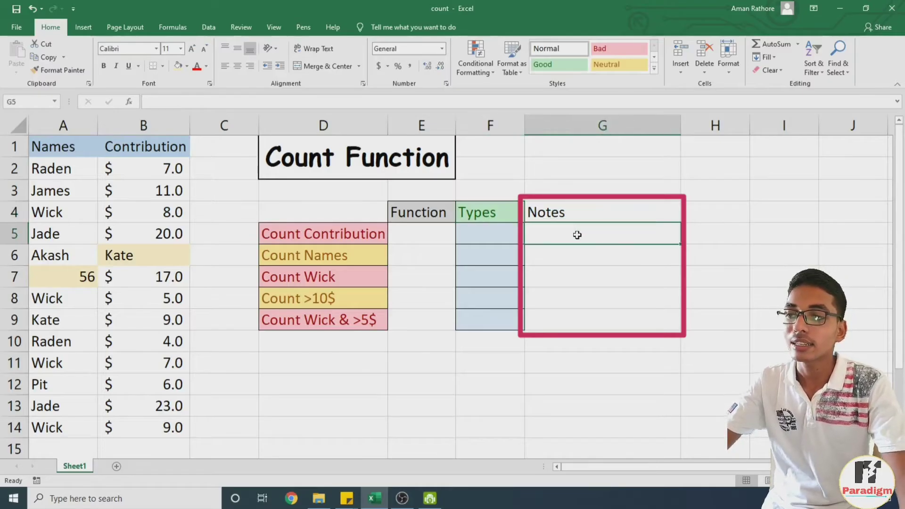
left_click(426, 235)
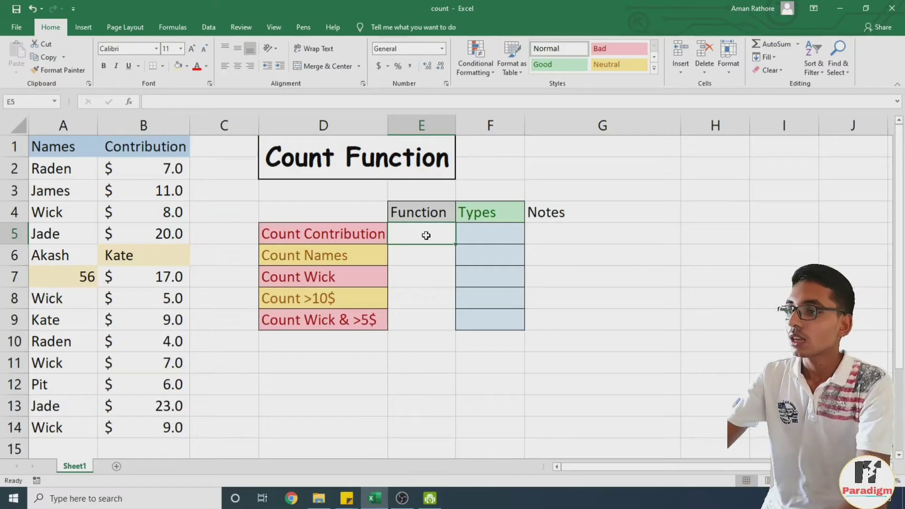
left_click_drag(168, 169, 156, 406)
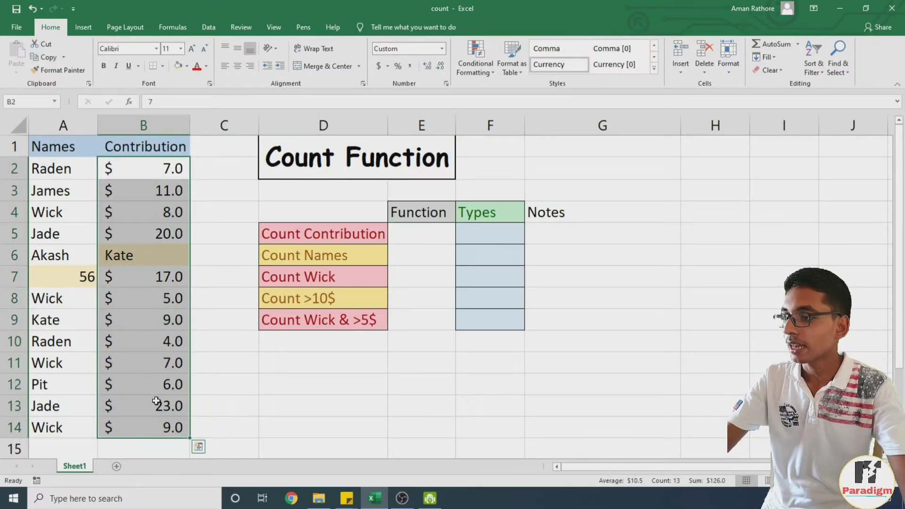
left_click(133, 255)
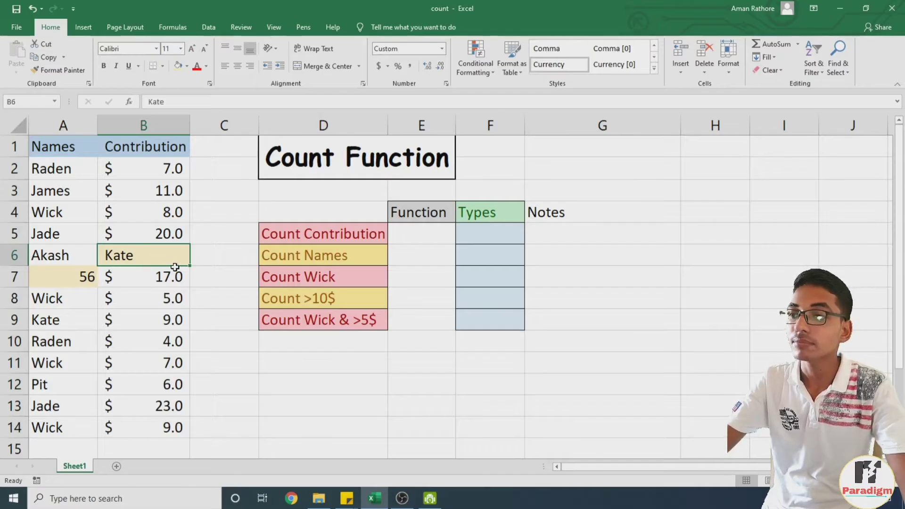
Enter =COUNT(B2:B14) in E5 to count the numeric contributions, giving 12.
left_click(444, 235)
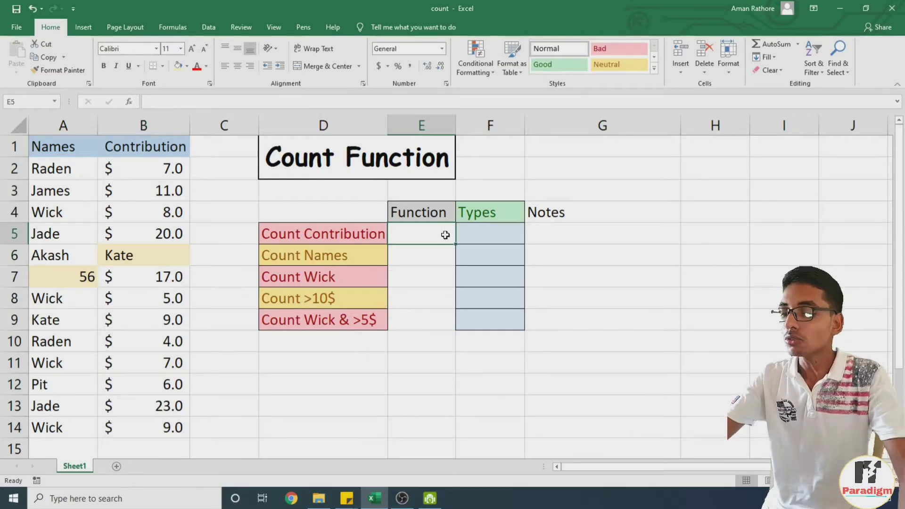
type("=")
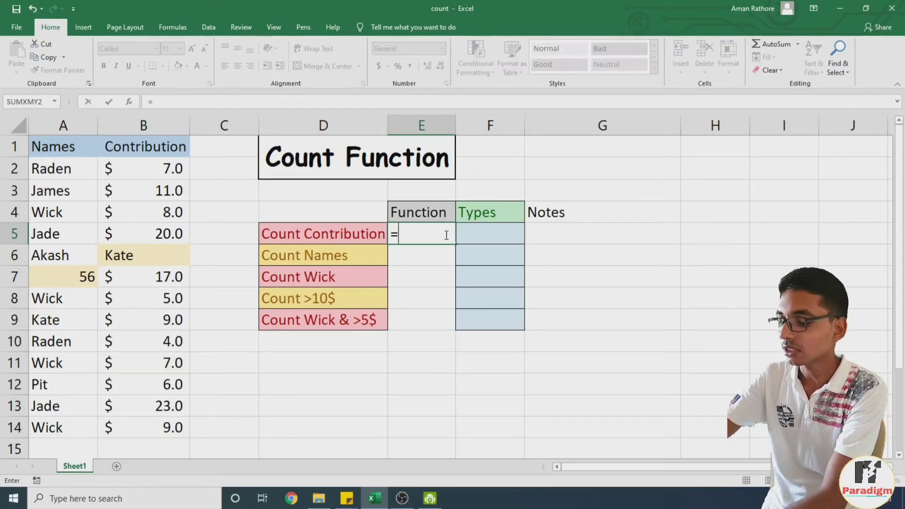
type("cou")
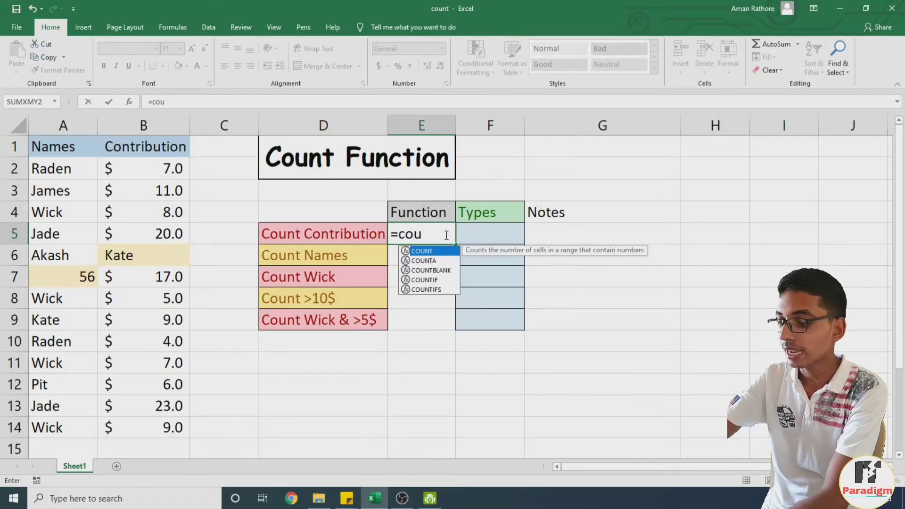
type("nt(")
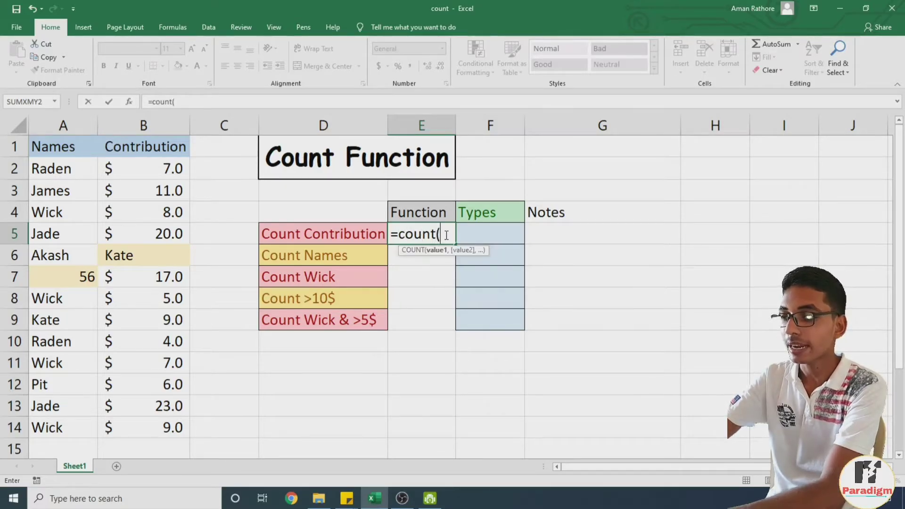
left_click_drag(168, 169, 154, 418)
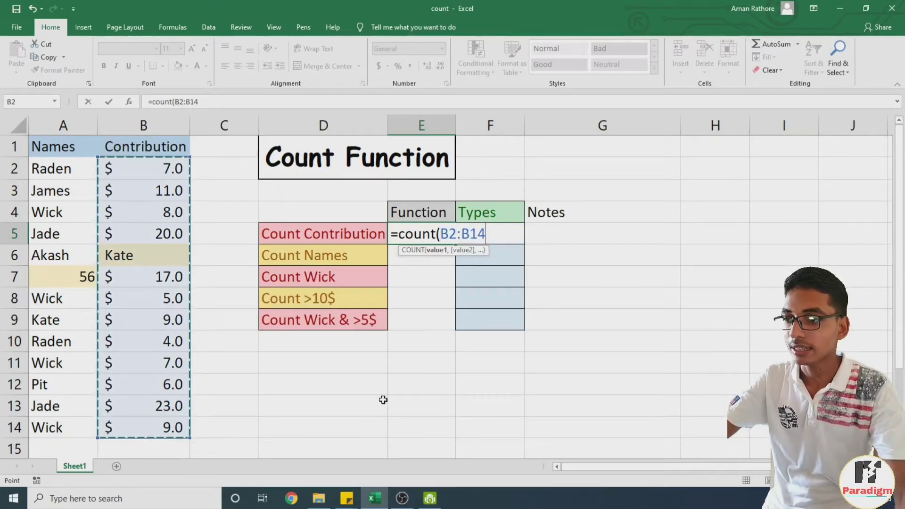
type(")")
key("Return")
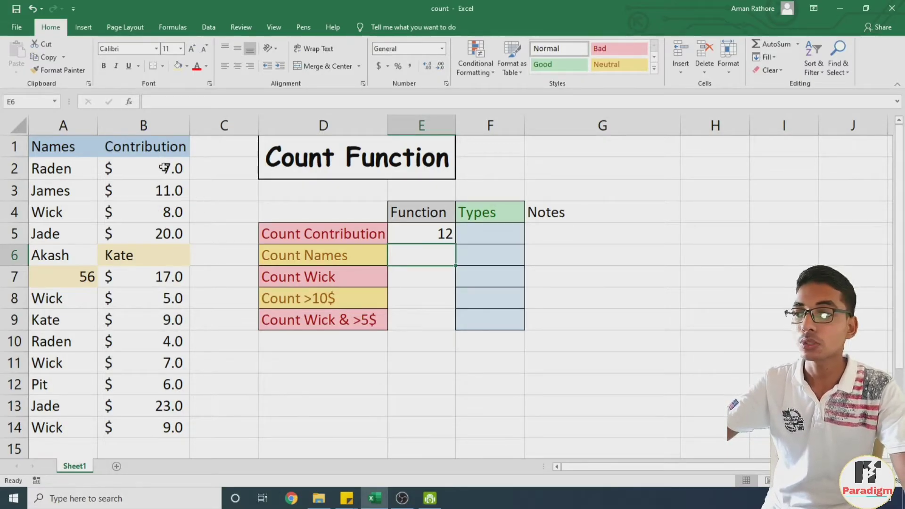
Review the COUNT formula in E5 and re-commit it unchanged.
left_click(445, 233)
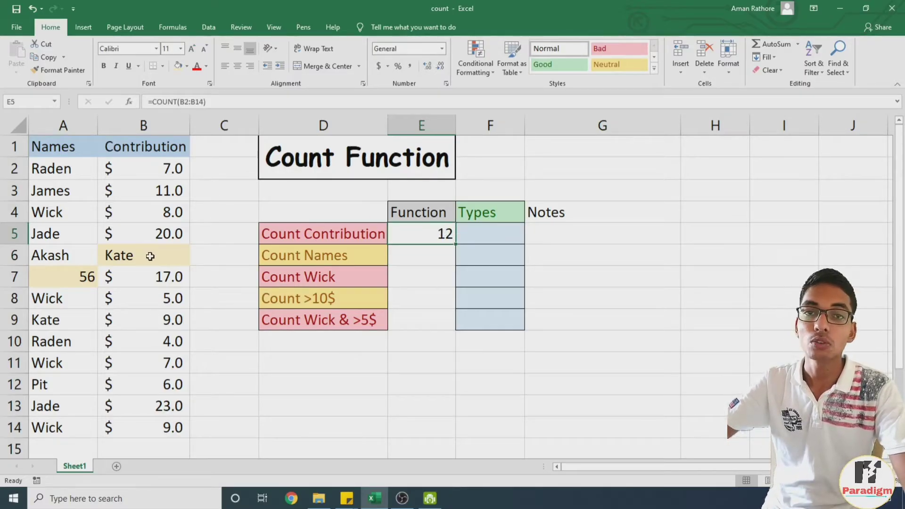
double_click(429, 236)
left_click(500, 233)
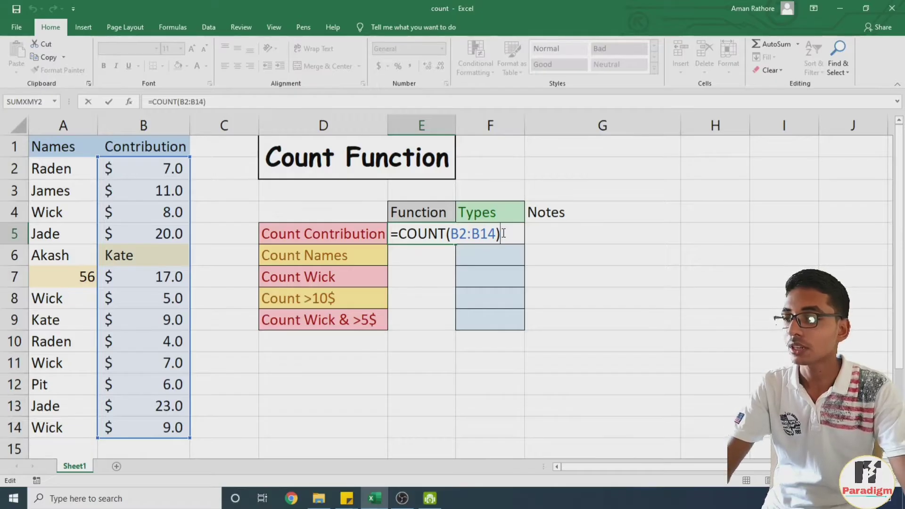
key("Return")
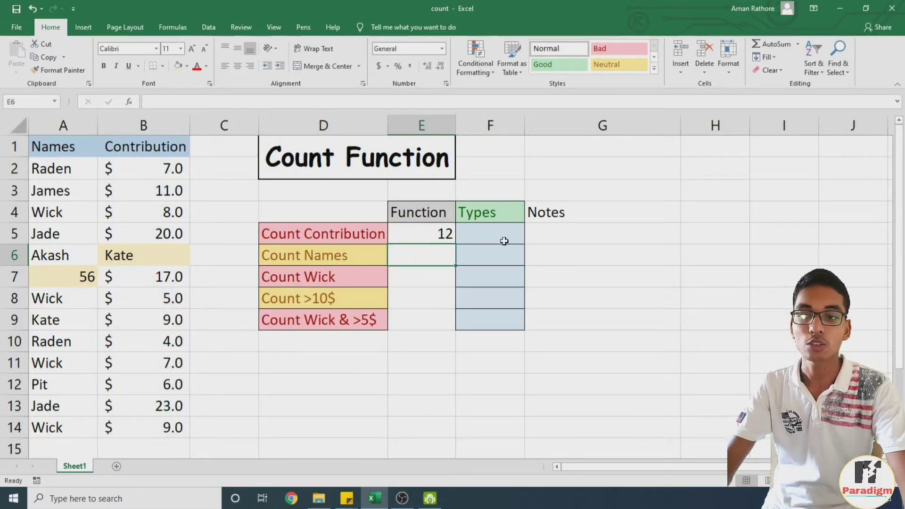
left_click(545, 238)
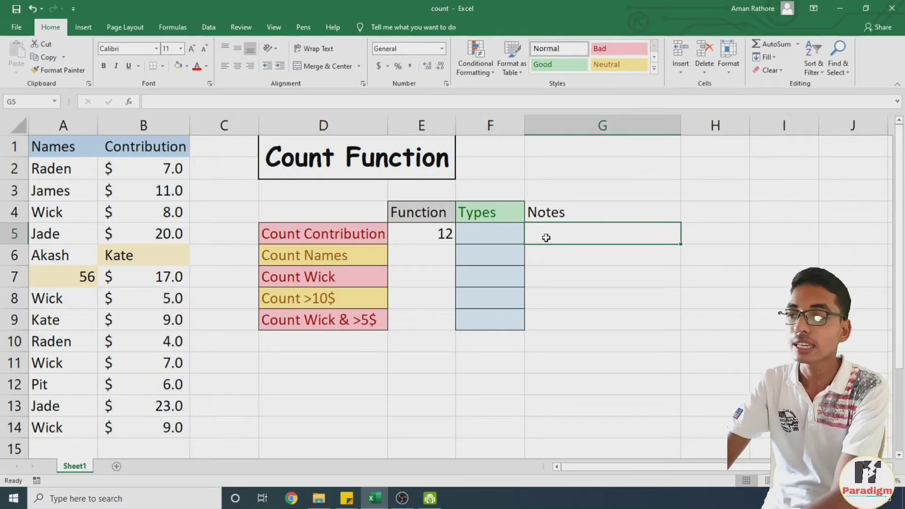
Note 'do not count text' in G5, type 'count' in F5, and start =counta in E6.
type("do n")
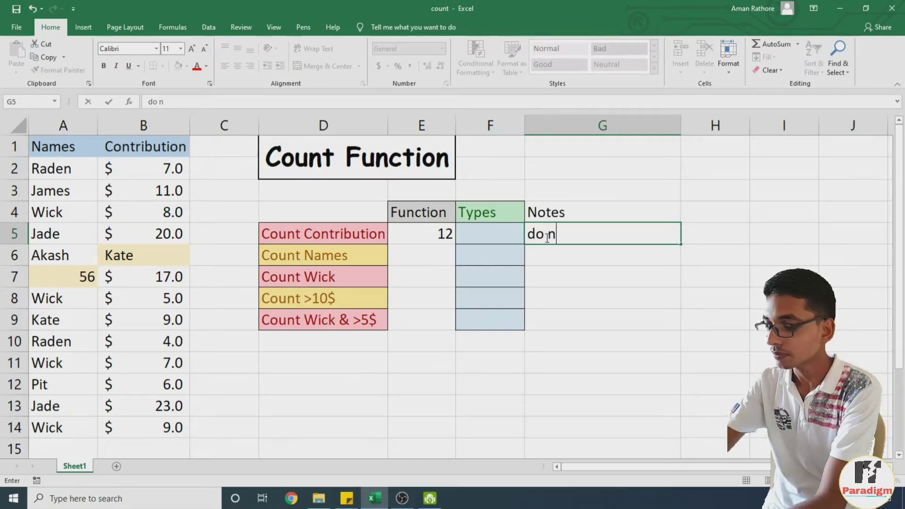
type("ot coun")
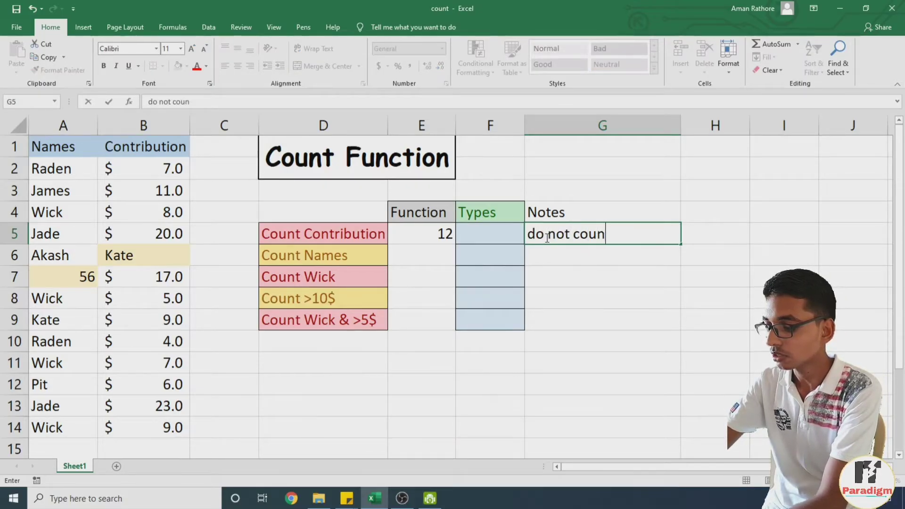
type("t te")
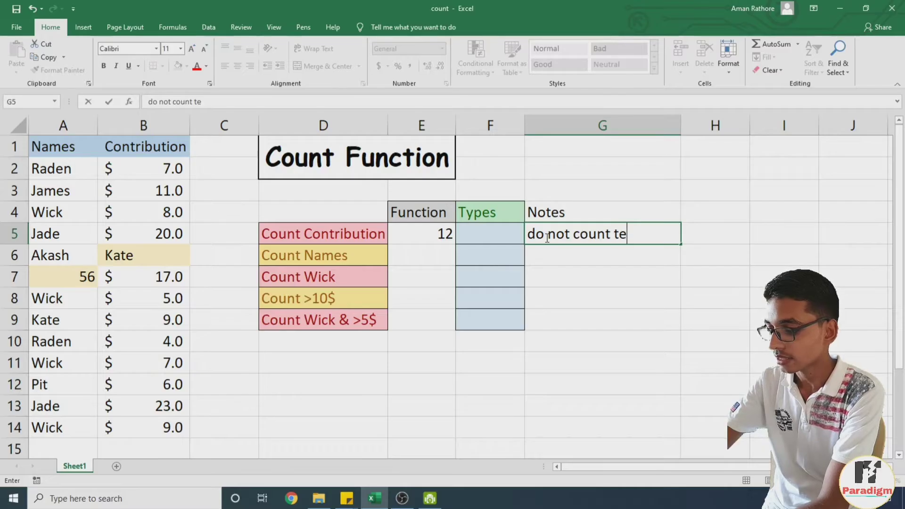
type("xt")
left_click(499, 231)
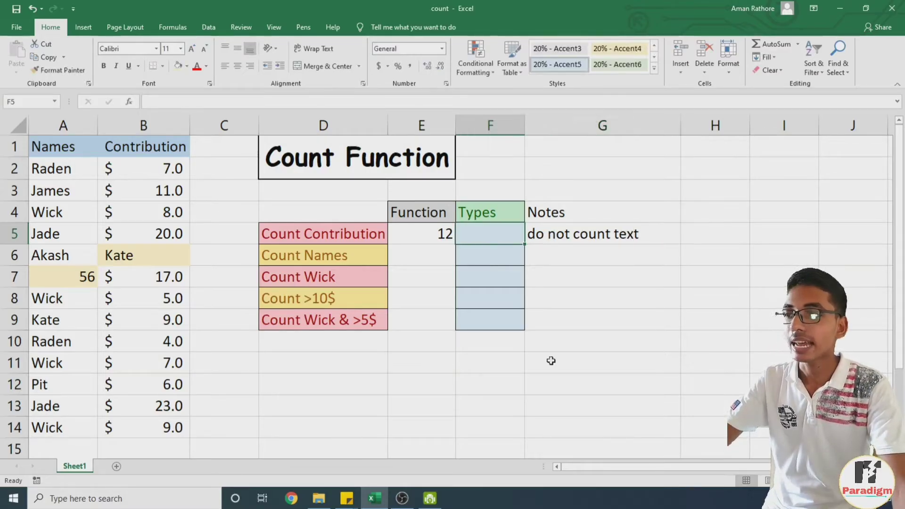
type("count")
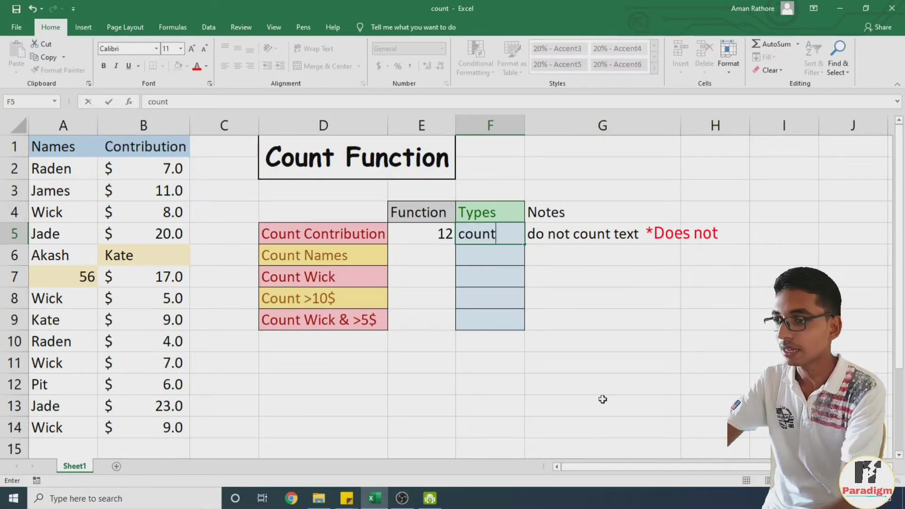
left_click(429, 256)
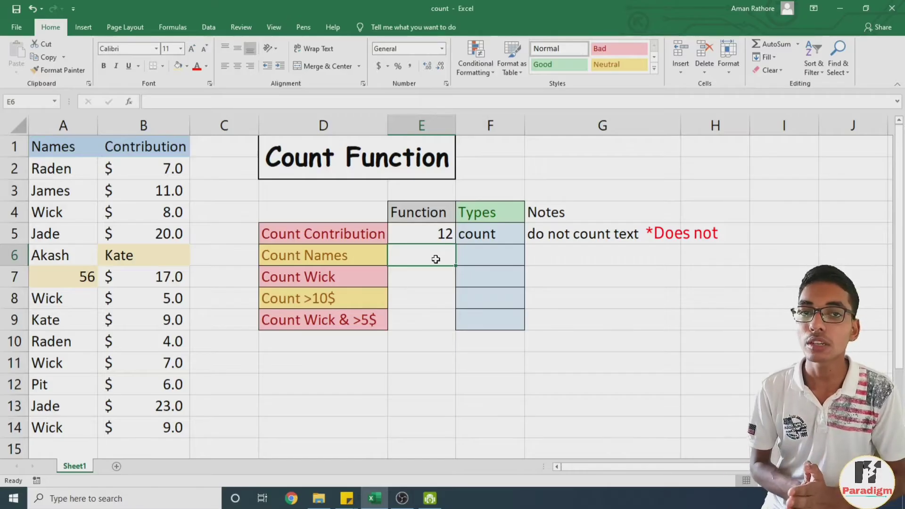
type("=")
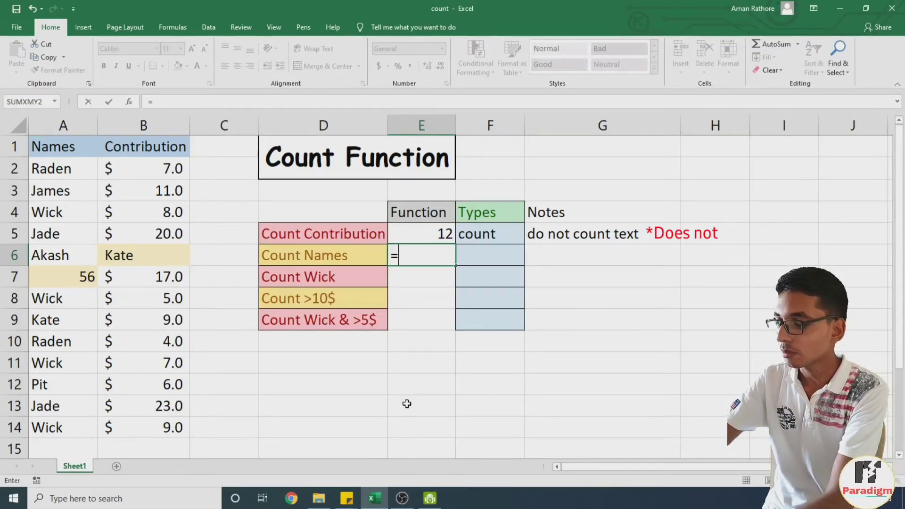
type("counta")
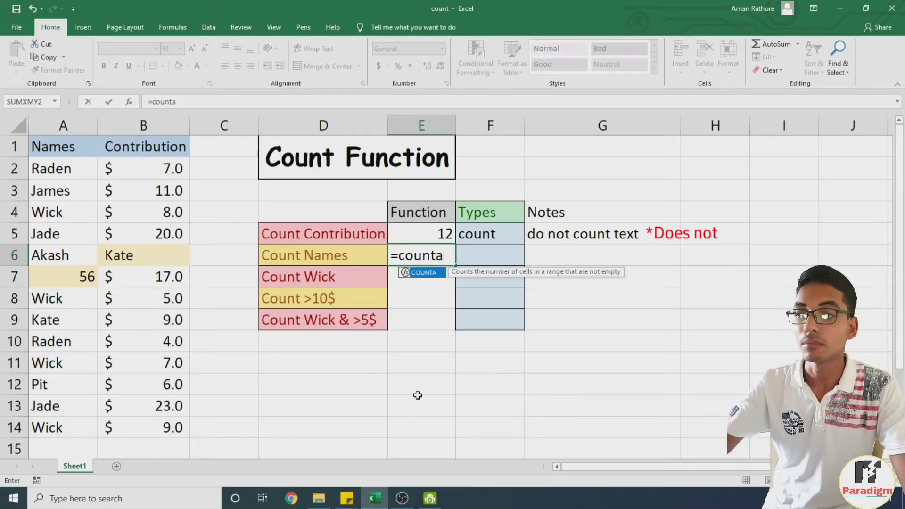
Complete =COUNTA(A2:A14) in E6 to count the 13 non-empty names.
type("(")
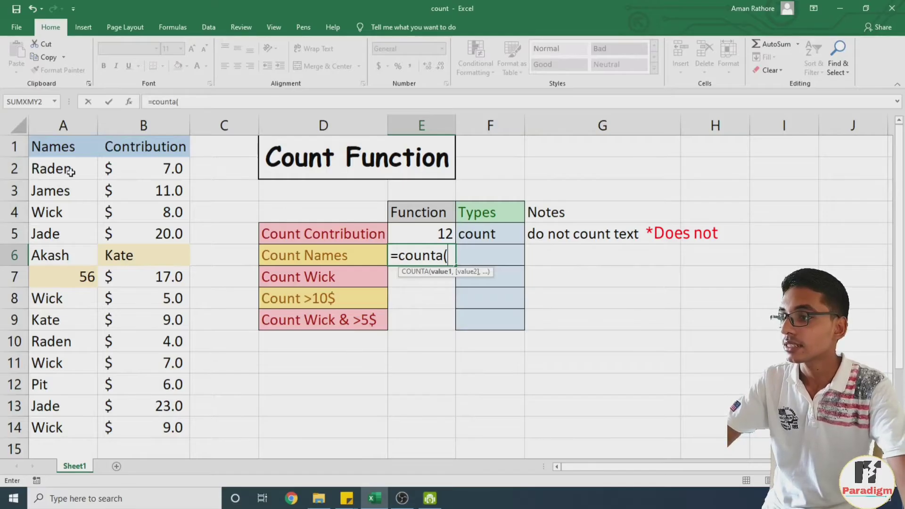
left_click_drag(70, 172, 73, 426)
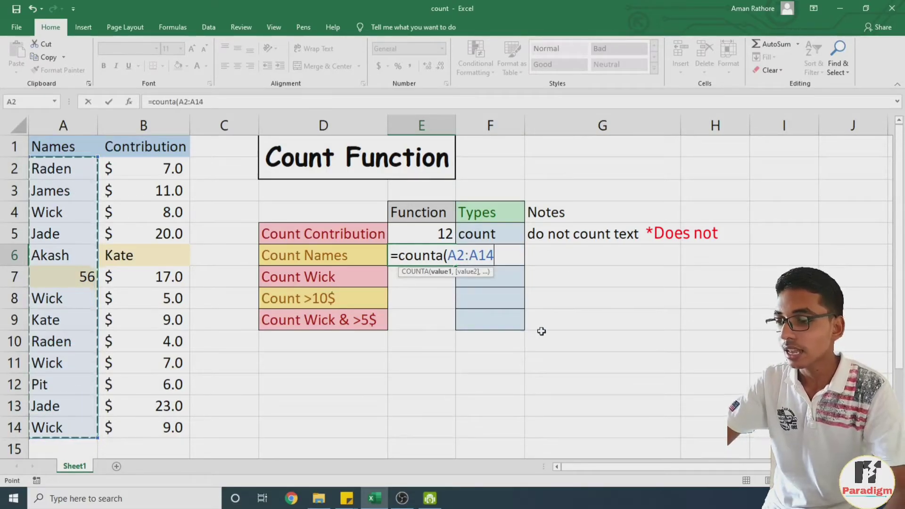
type(")")
key("Return")
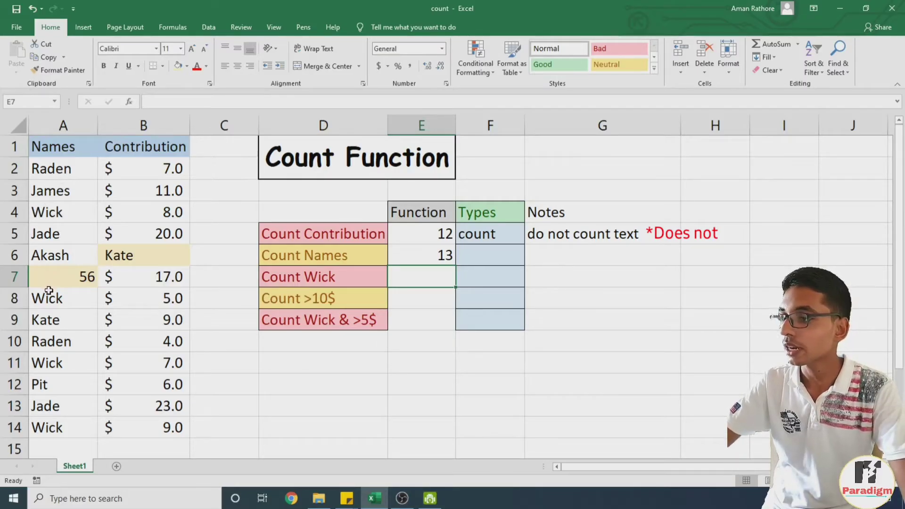
left_click(579, 269)
Enter the note 'count text and no. both' in G6 and the type 'counta' in F6.
left_click(580, 256)
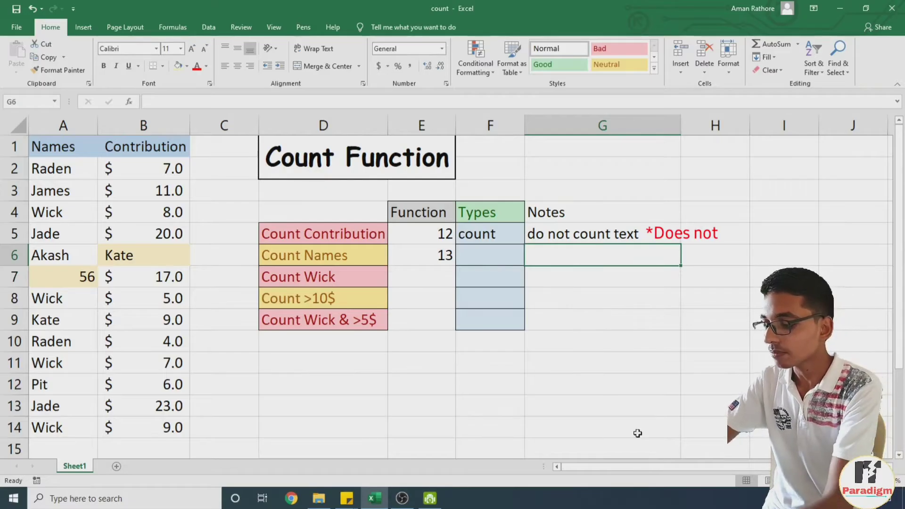
type("count")
type("t")
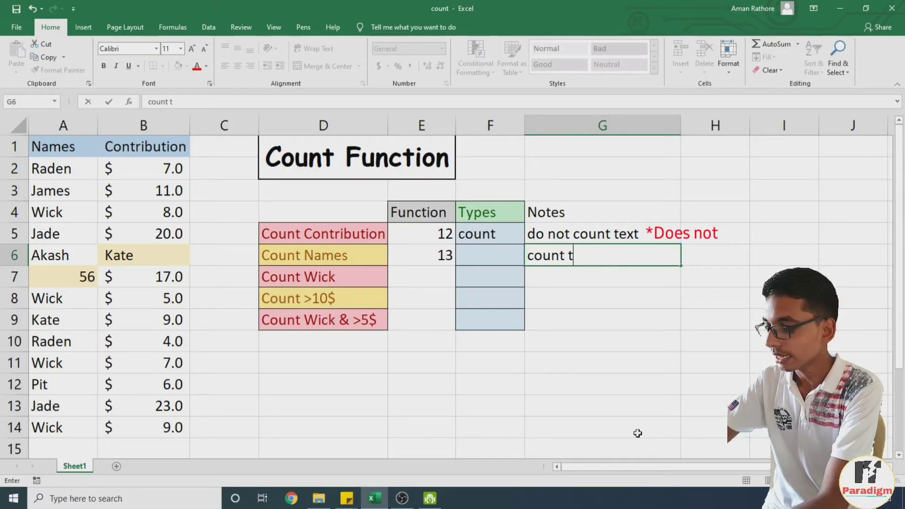
type("ext an")
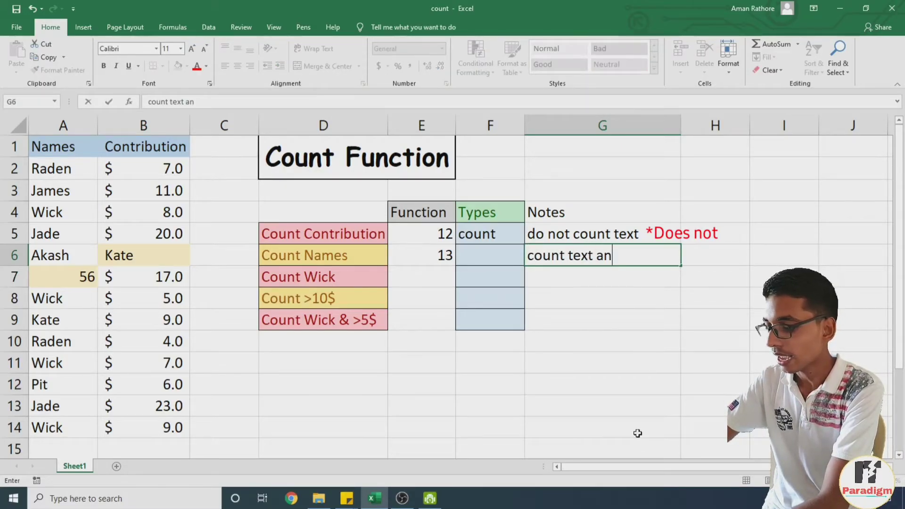
type("d no. both")
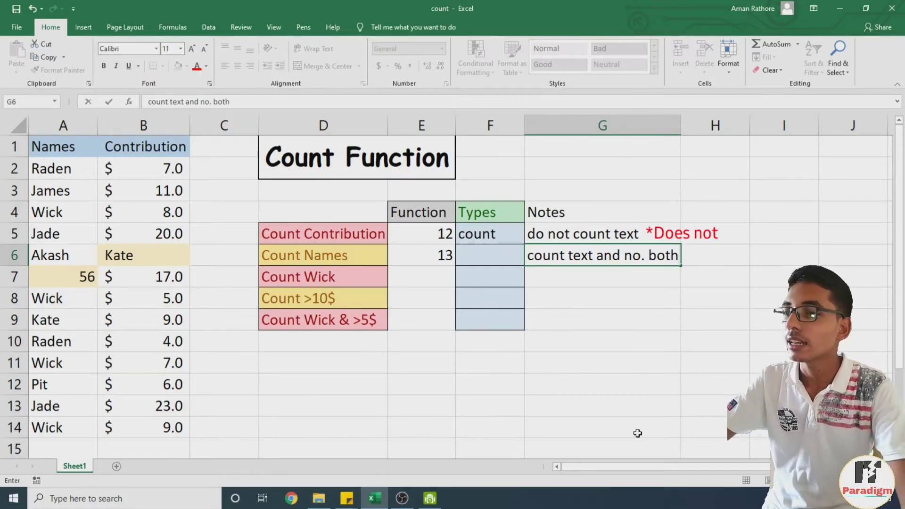
left_click(507, 253)
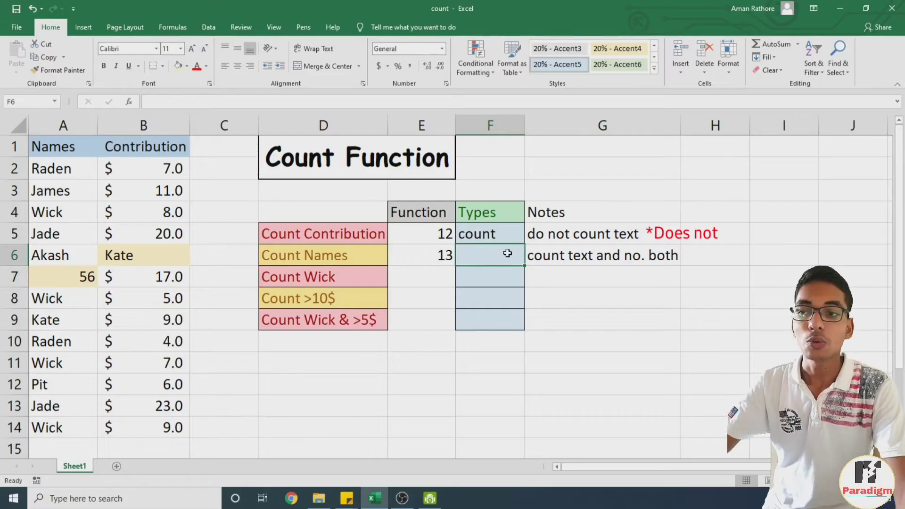
type("cou")
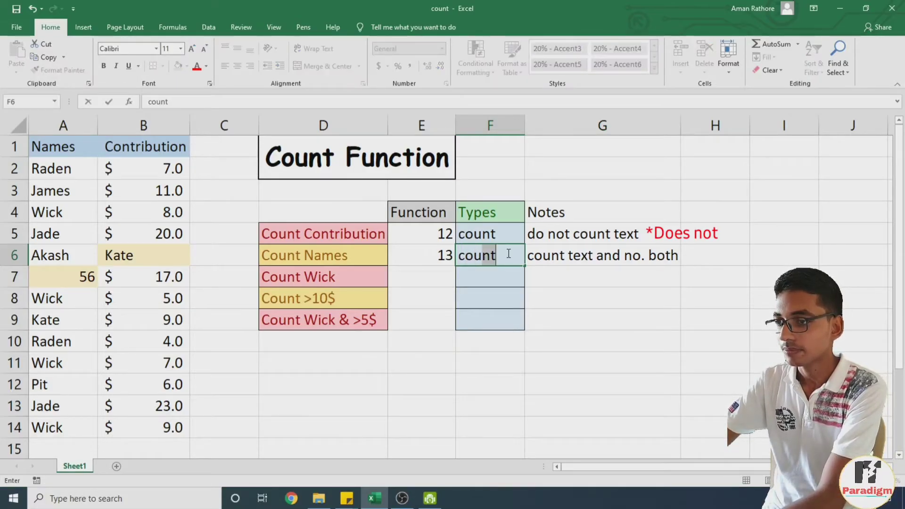
key("Tab")
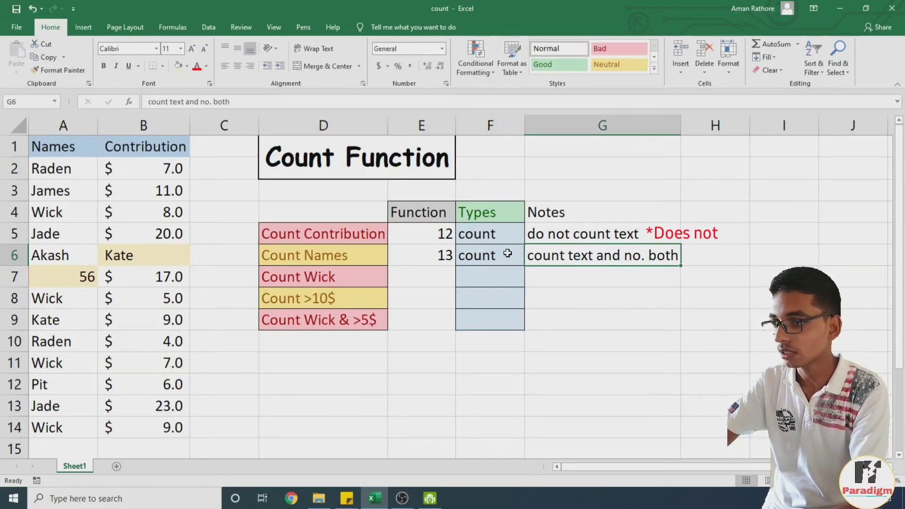
double_click(507, 253)
type("a")
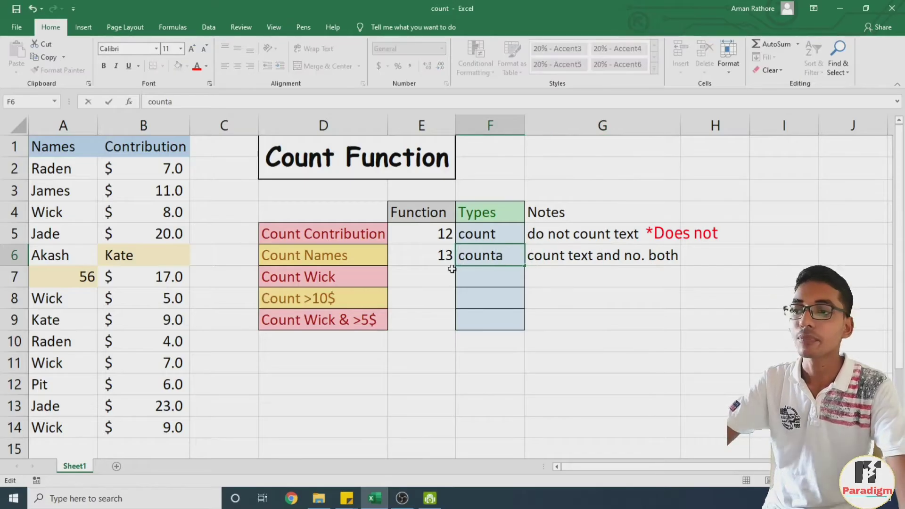
left_click(415, 282)
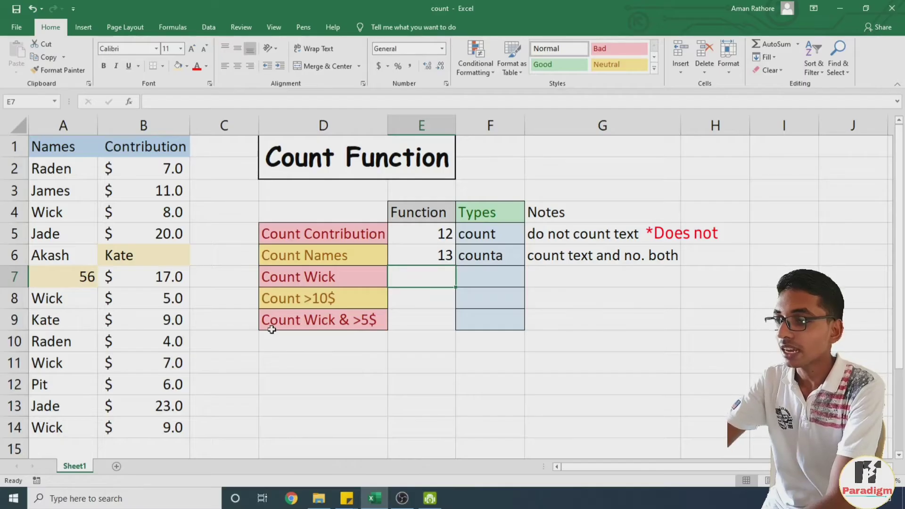
Build =COUNTIF(A2:A14,A4) in E7 with the argument dialog, counting 4 Wicks.
type("=countif")
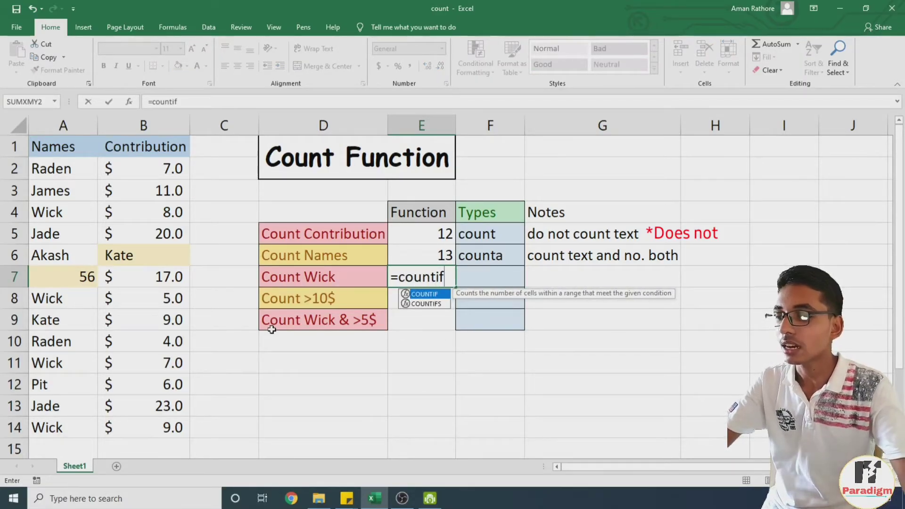
type("(")
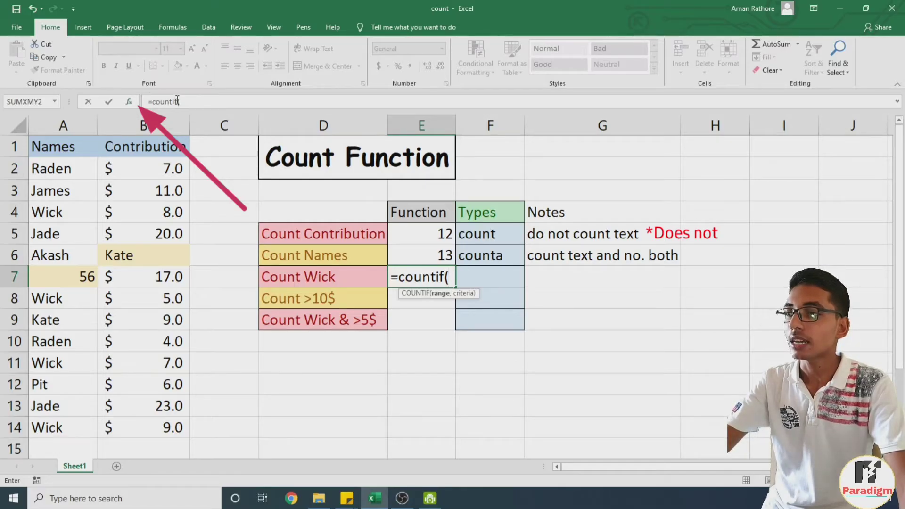
left_click(132, 104)
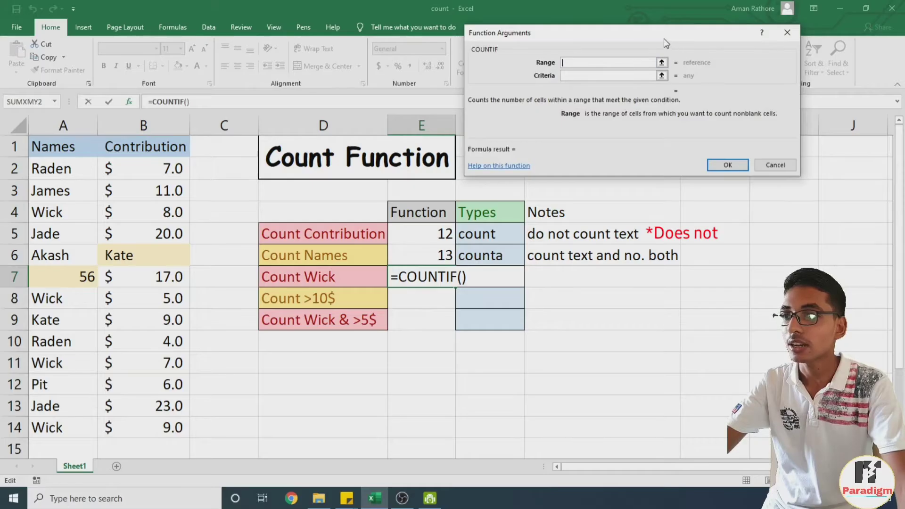
left_click_drag(663, 38, 656, 22)
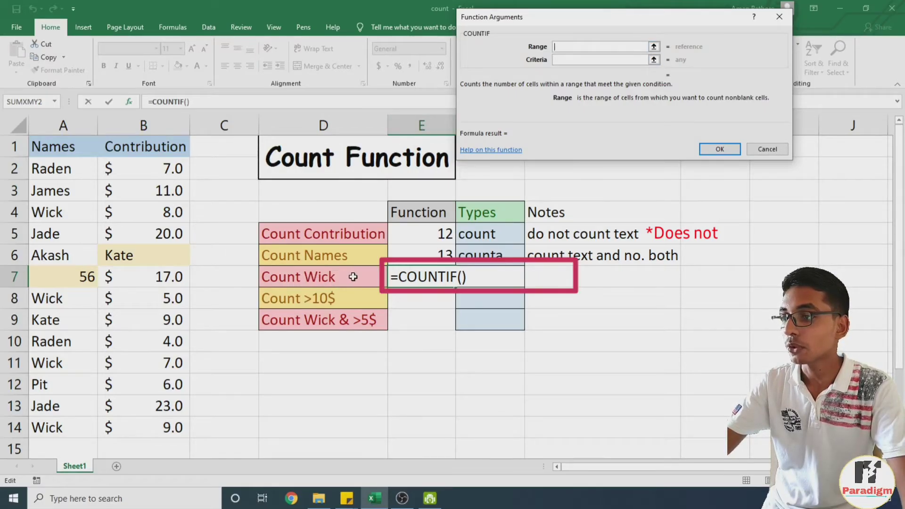
left_click_drag(66, 170, 61, 426)
left_click(61, 427)
left_click_drag(64, 166, 52, 434)
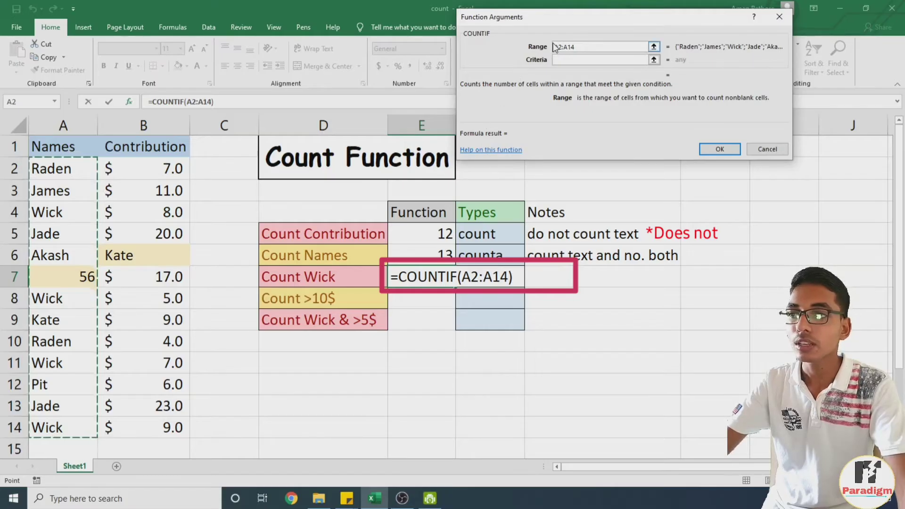
left_click(569, 61)
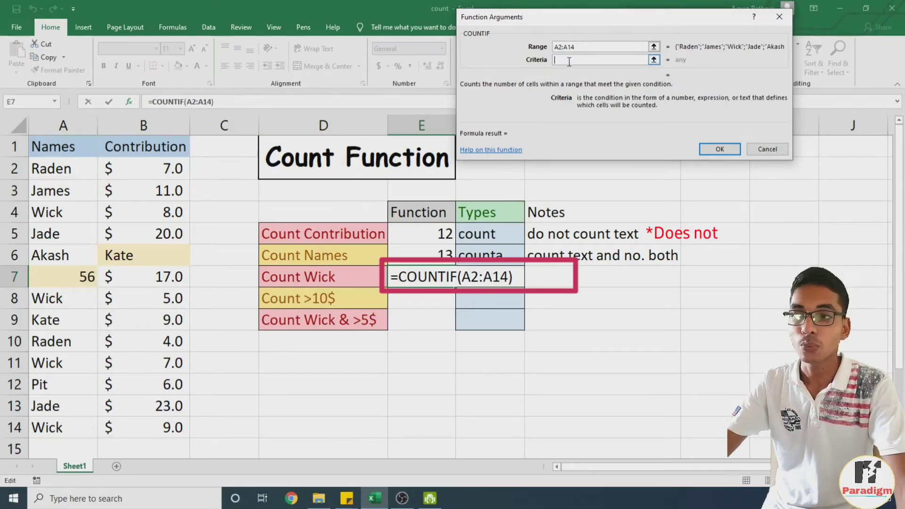
type("W")
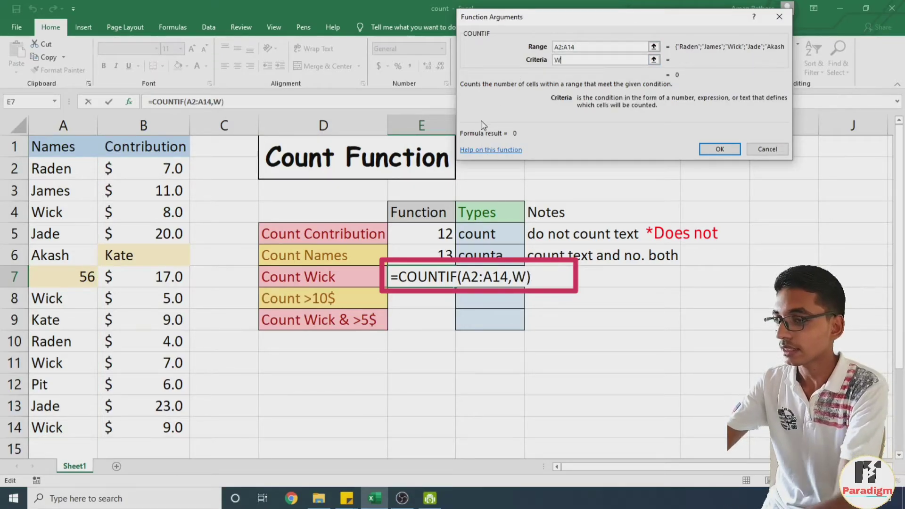
type("ick")
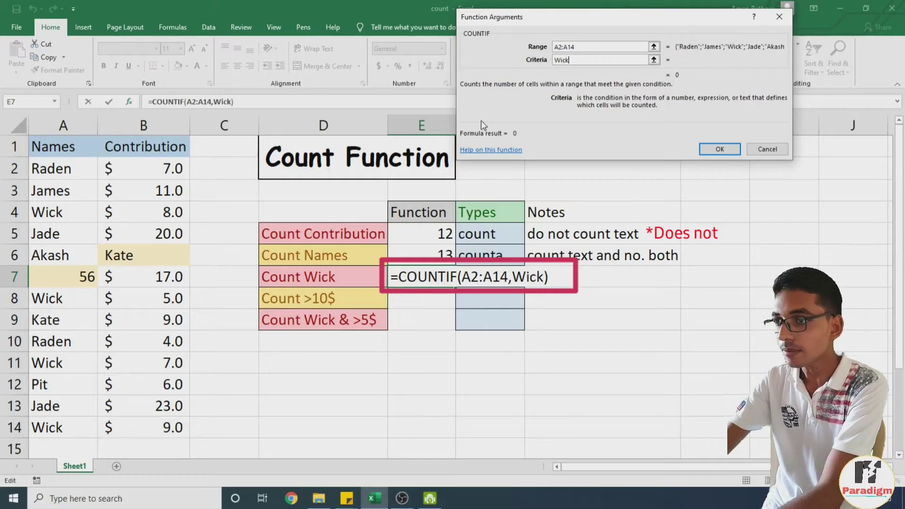
key("BackSpace")
key("BackSpace")
key("BackSpace")
key("BackSpace")
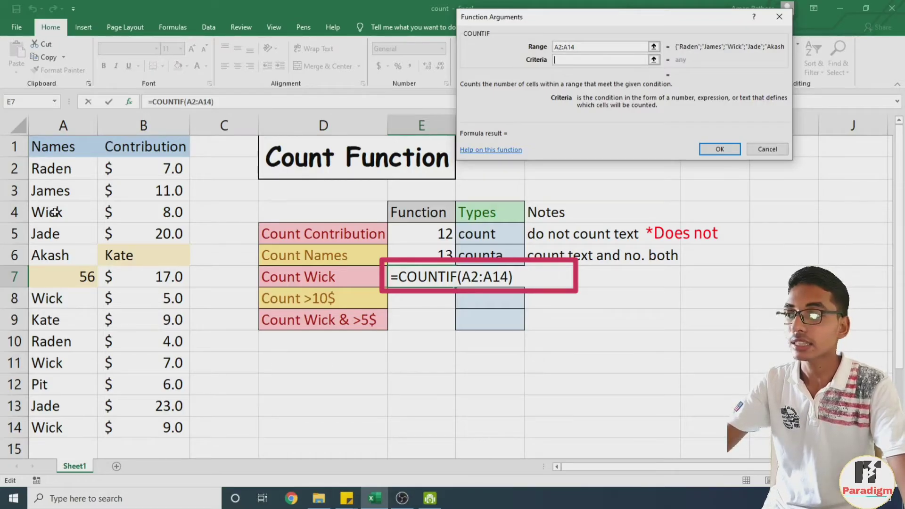
left_click(52, 213)
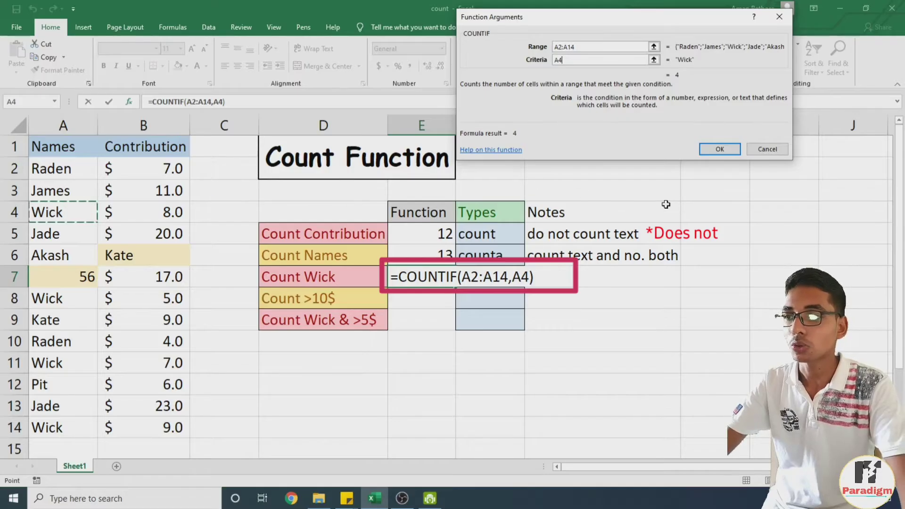
left_click(731, 151)
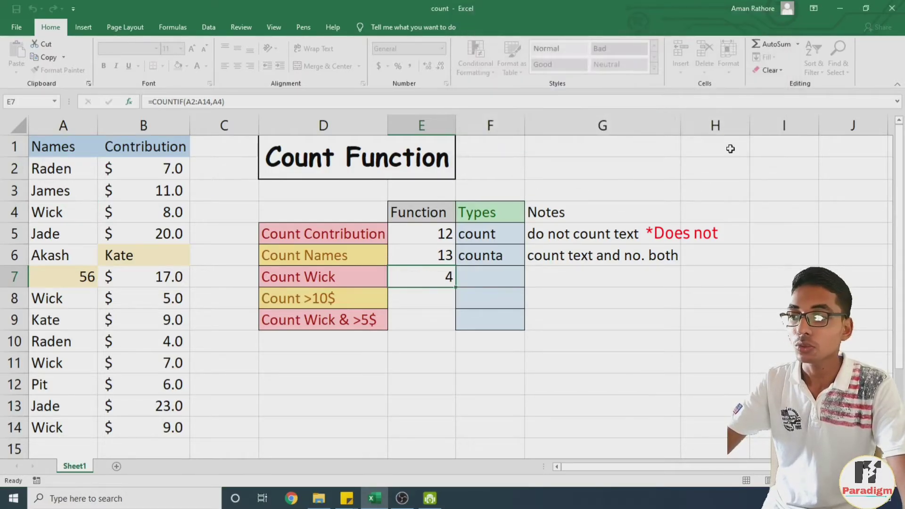
Fill the Wick cells A4, A8, A11 and A14 green.
left_click(437, 296)
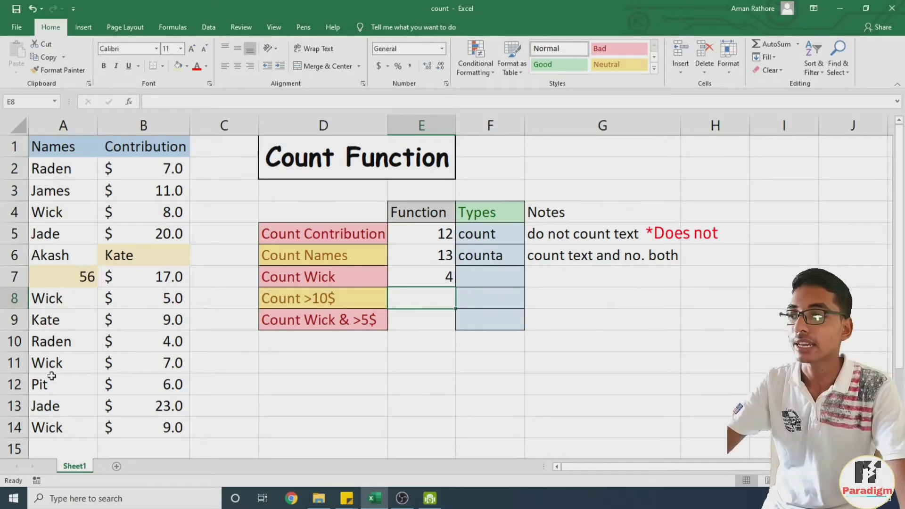
left_click(60, 217)
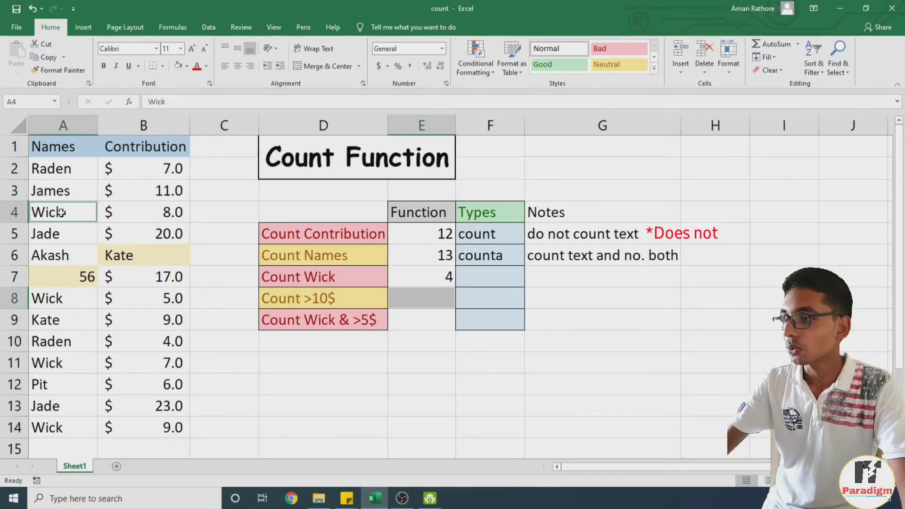
left_click(53, 307, "ctrl")
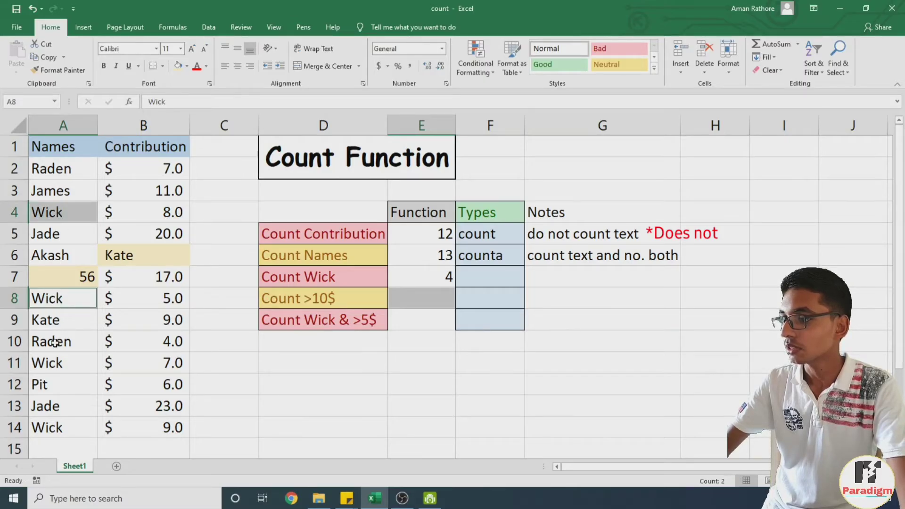
left_click(49, 367, "ctrl")
left_click(46, 426, "ctrl")
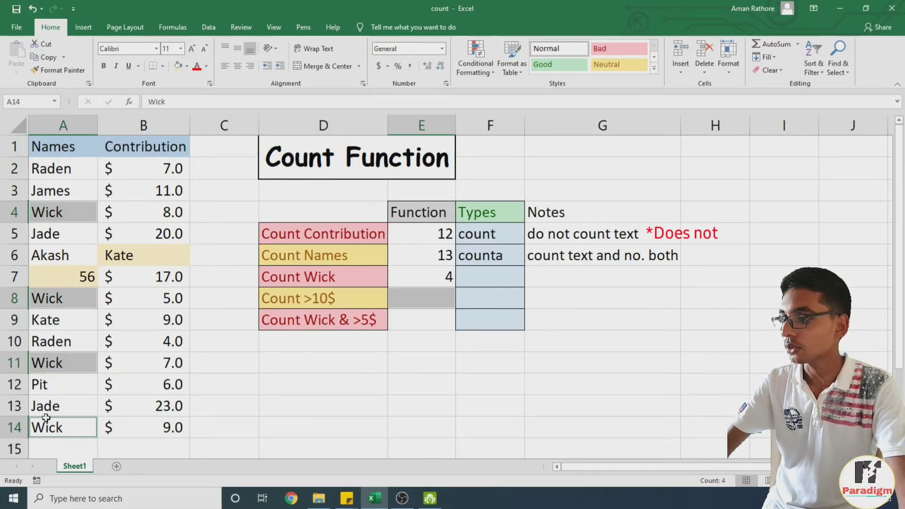
left_click(186, 66)
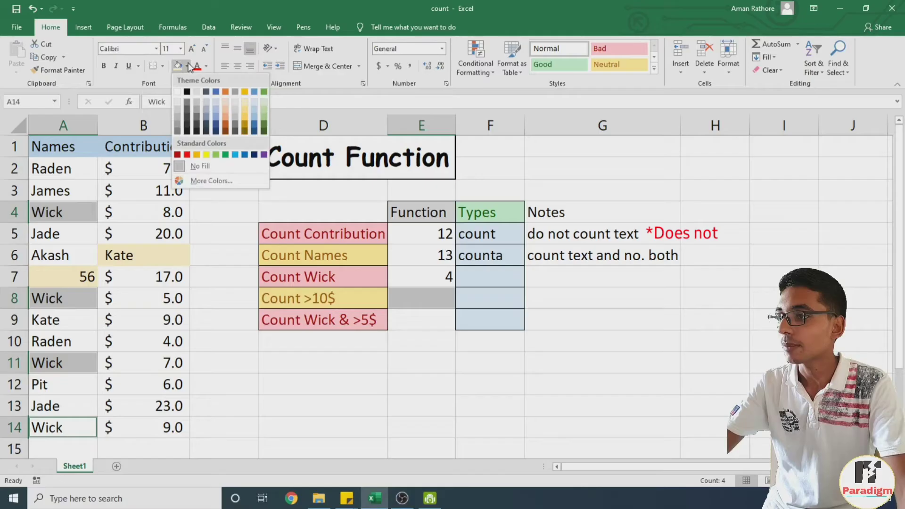
left_click(263, 108)
left_click(230, 211)
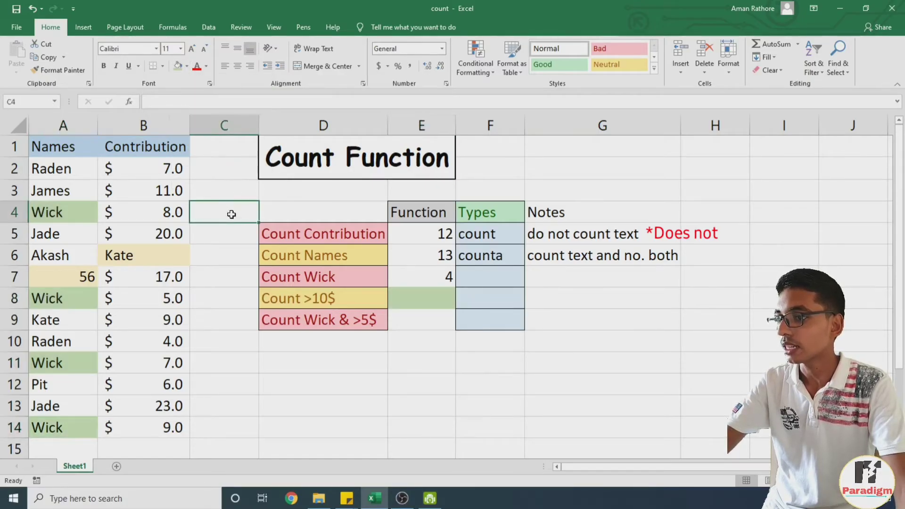
Clear the stray fill formatting from E8.
left_click(406, 303)
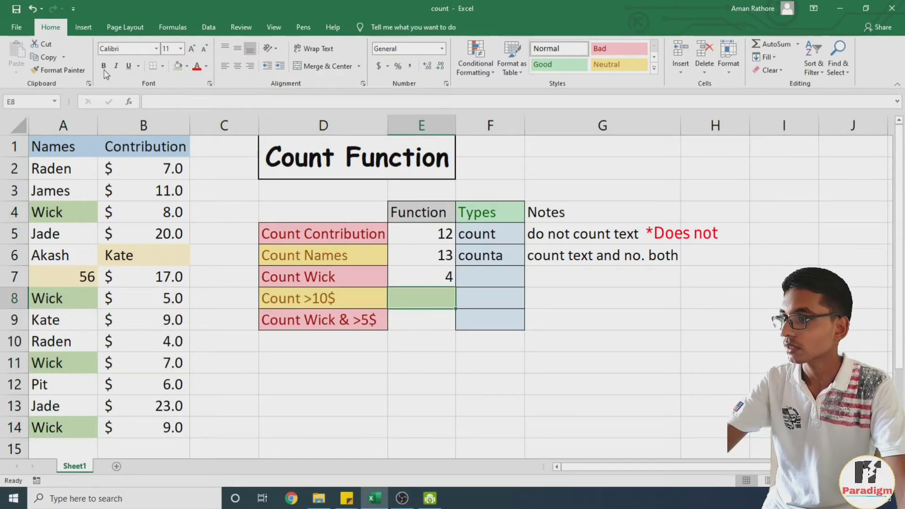
left_click(770, 71)
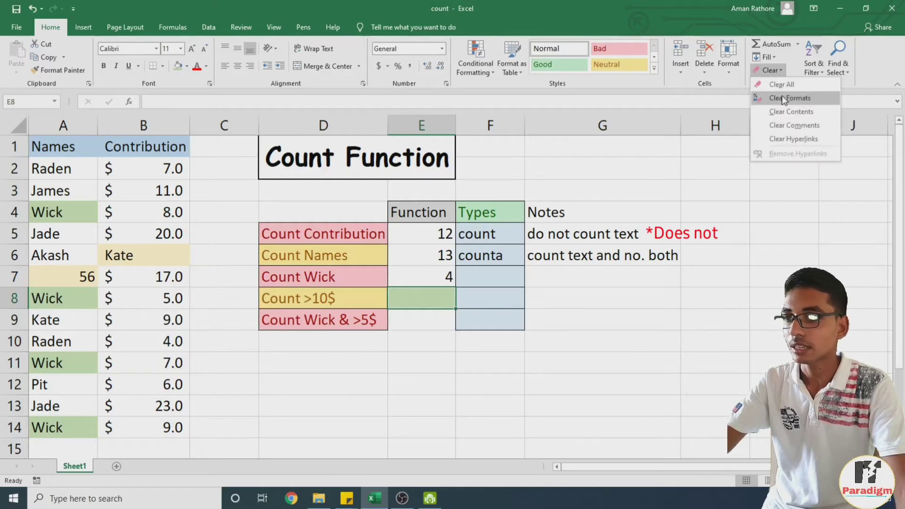
left_click(784, 98)
left_click(657, 334)
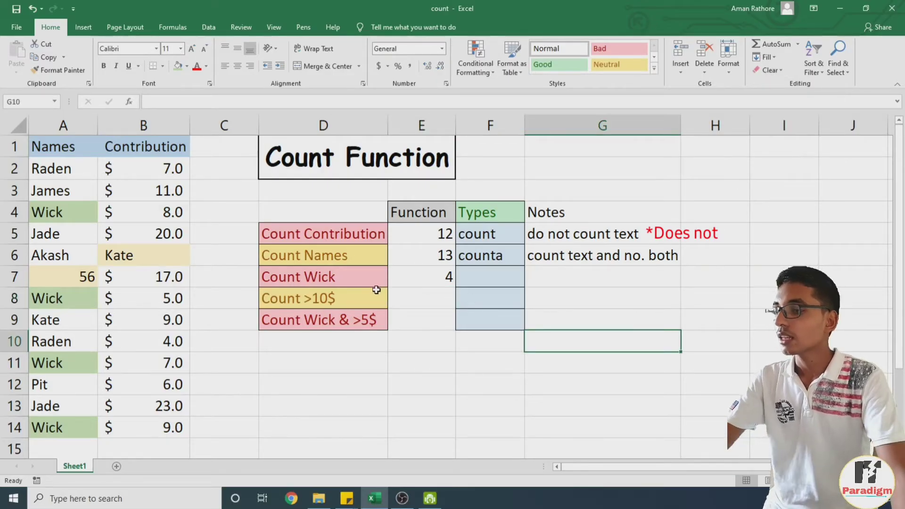
left_click(494, 278)
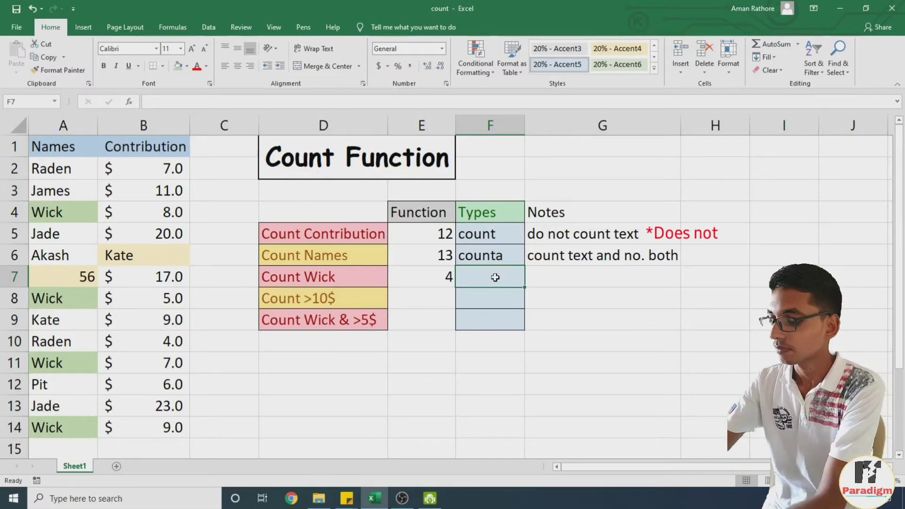
Set the Count Wick type to 'countif' and add the note 'for one condition'.
type("countif")
left_click(596, 274)
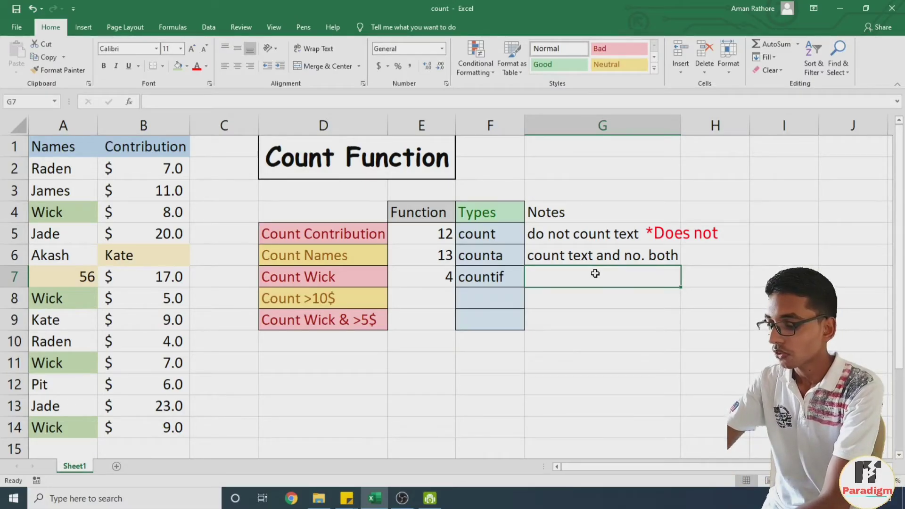
type("for one ")
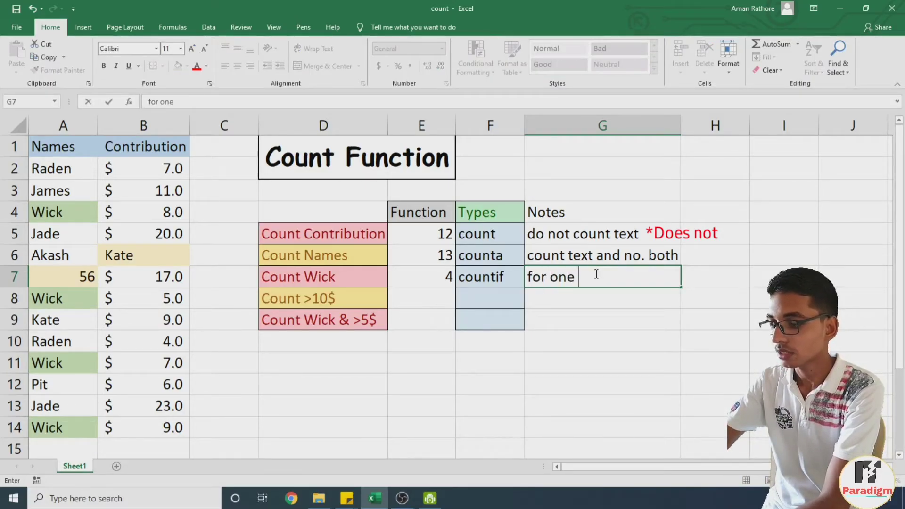
type("con")
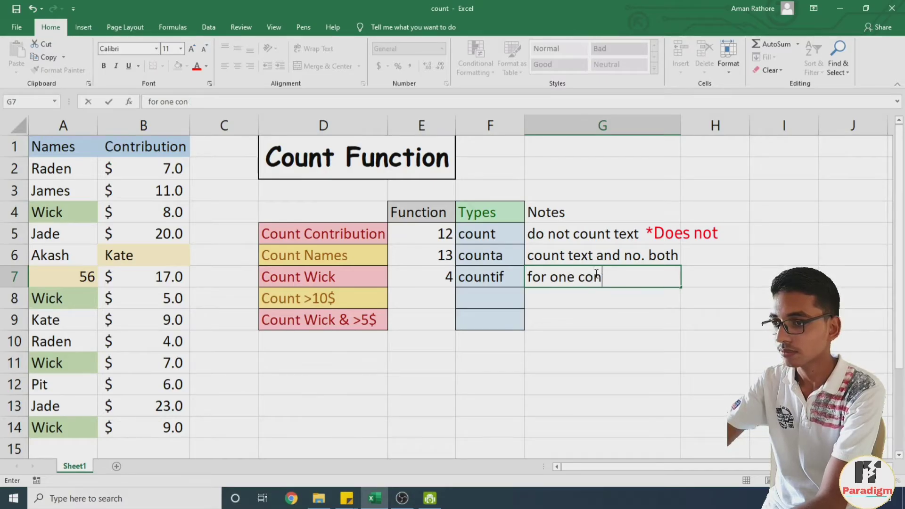
type("tition")
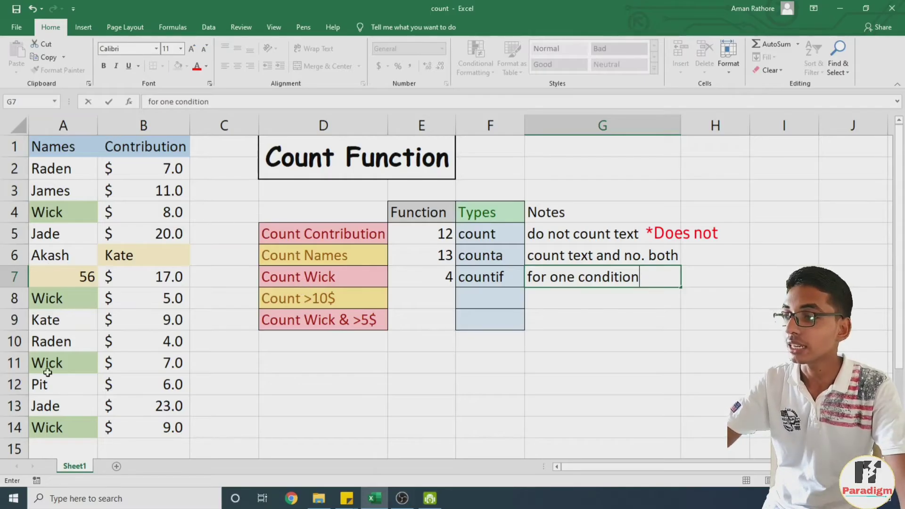
left_click(437, 300)
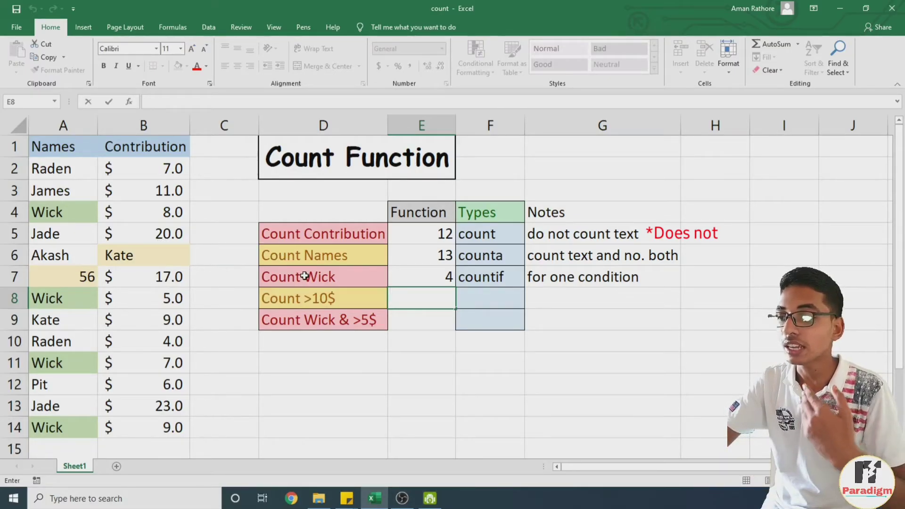
Enter =COUNTIF(B2:B14,">10") in E8, counting 4 contributions above 10.
type("=")
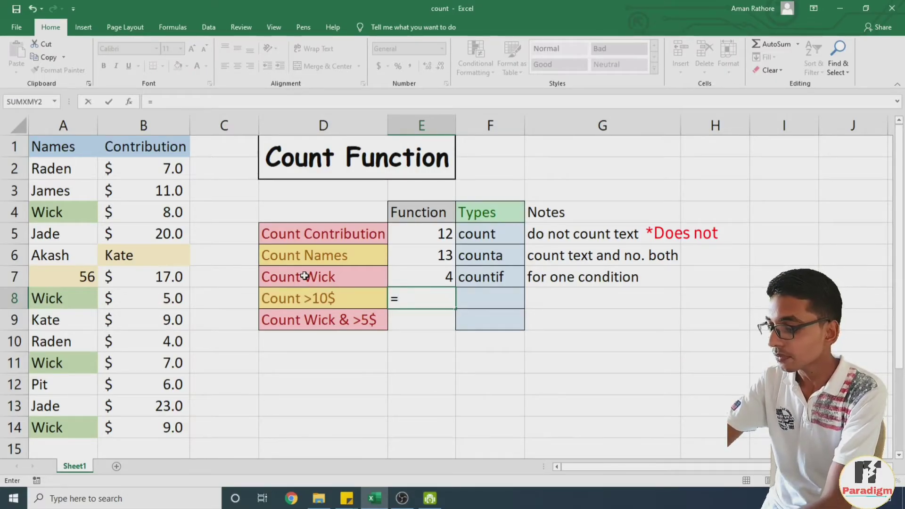
type("countif")
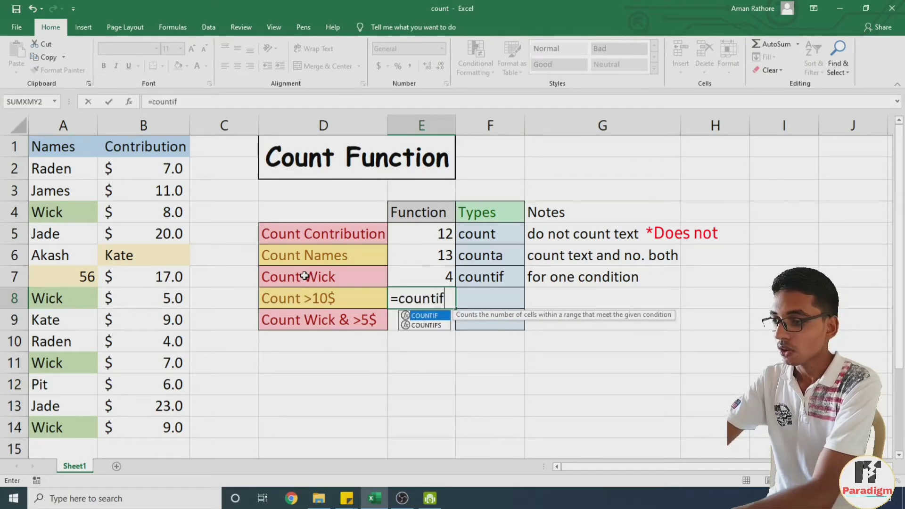
type("9")
key("BackSpace")
type("(")
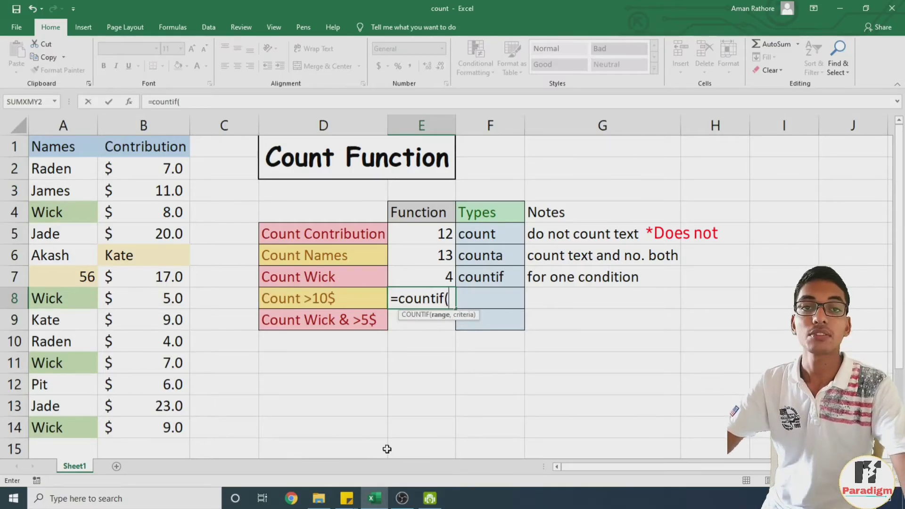
left_click_drag(171, 167, 146, 430)
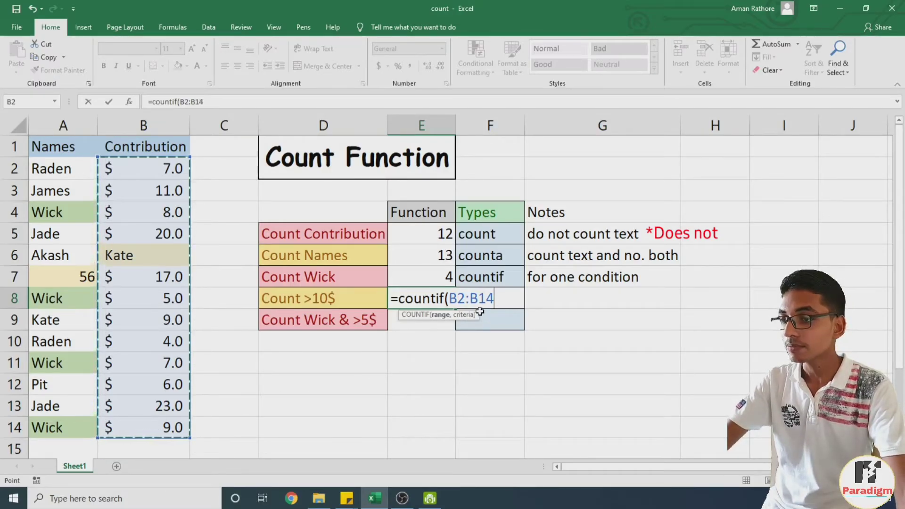
type(",")
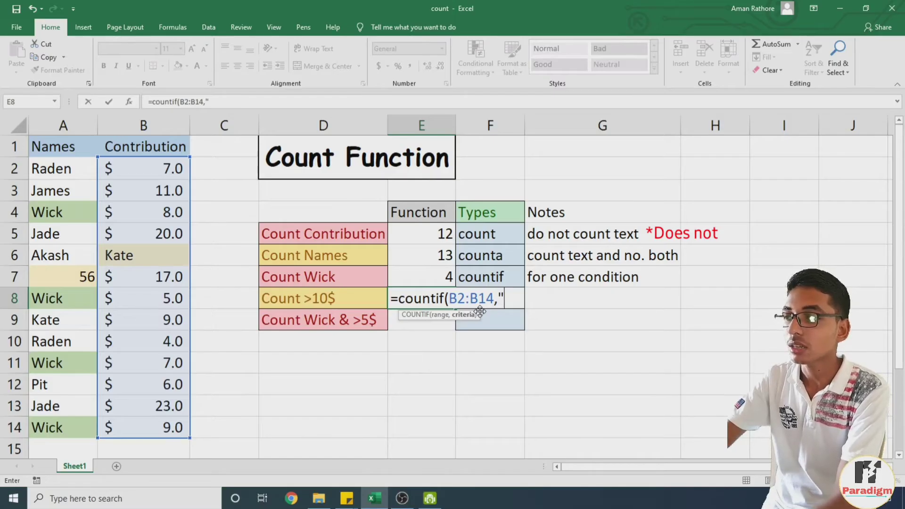
type(">")
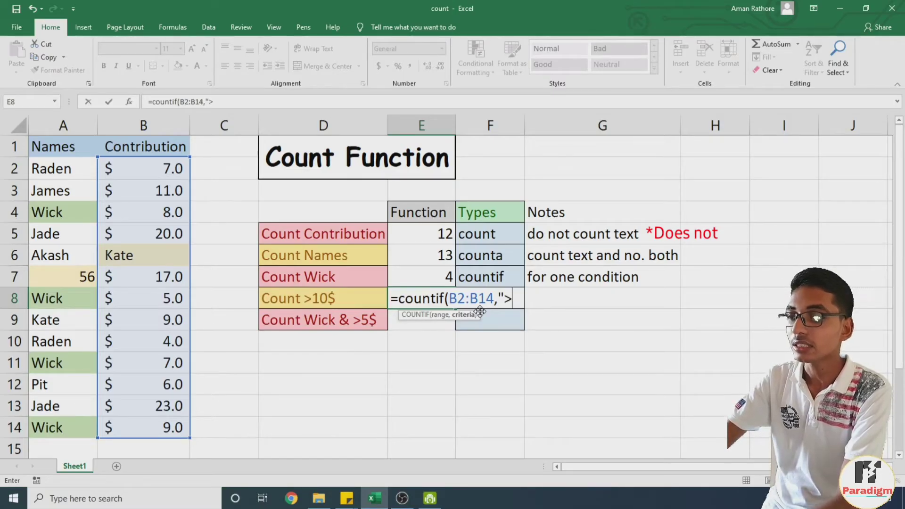
type("10")
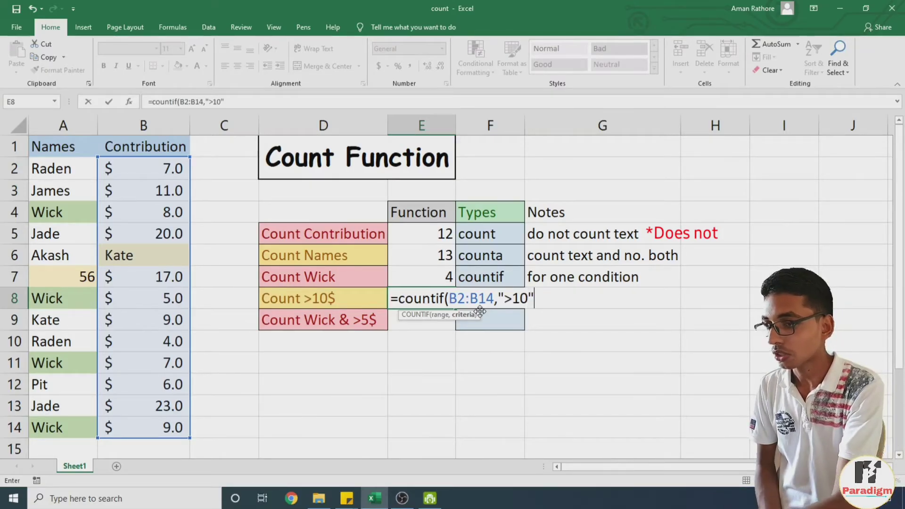
type("\")")
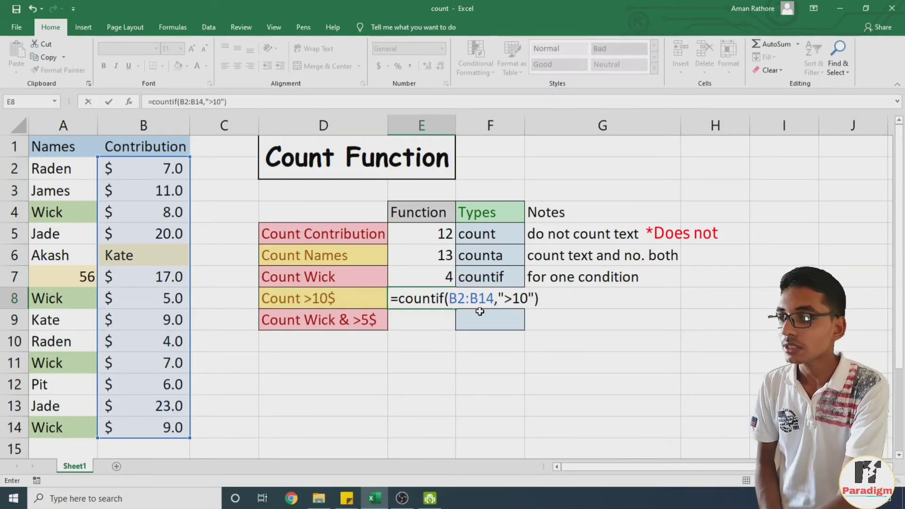
key("Return")
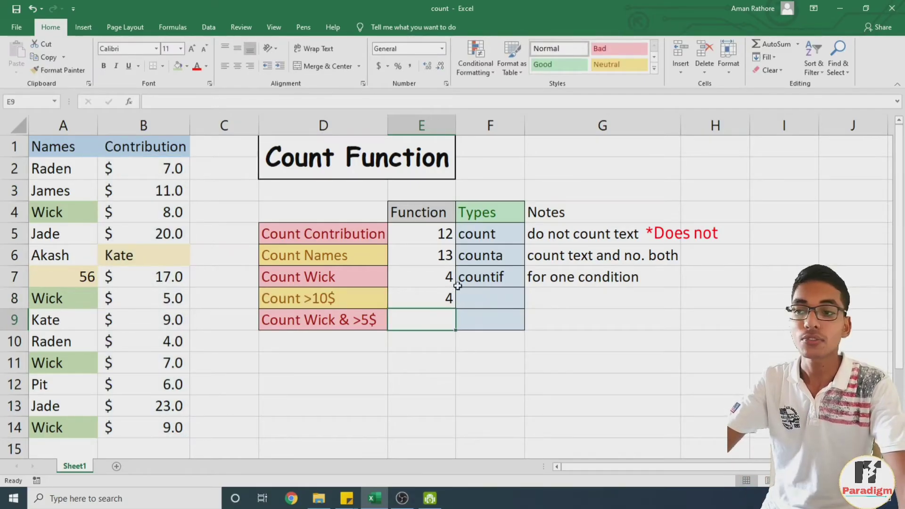
left_click(442, 296)
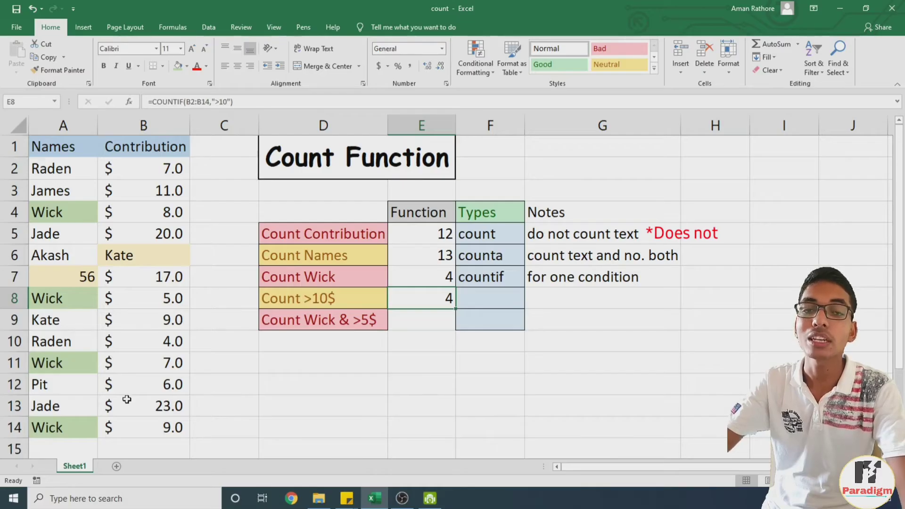
Shade contributions B3, B5, B7, B13 and E8 orange, replacing an initial gold fill.
left_click(170, 191)
left_click(167, 234, "ctrl")
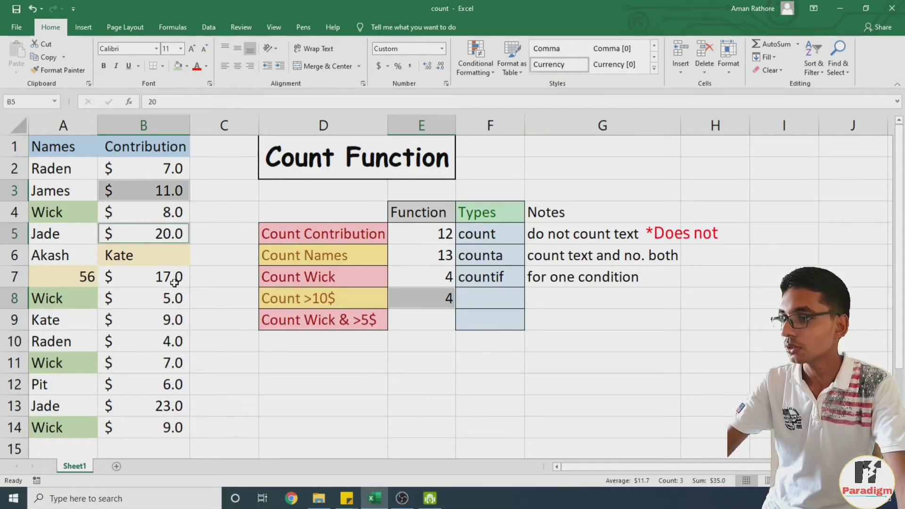
left_click(173, 282, "ctrl")
left_click(157, 405, "ctrl")
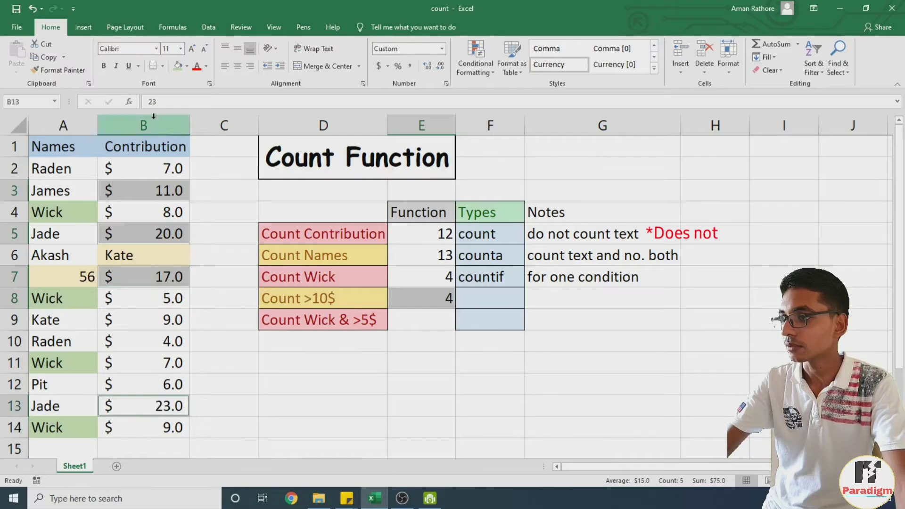
left_click(187, 66)
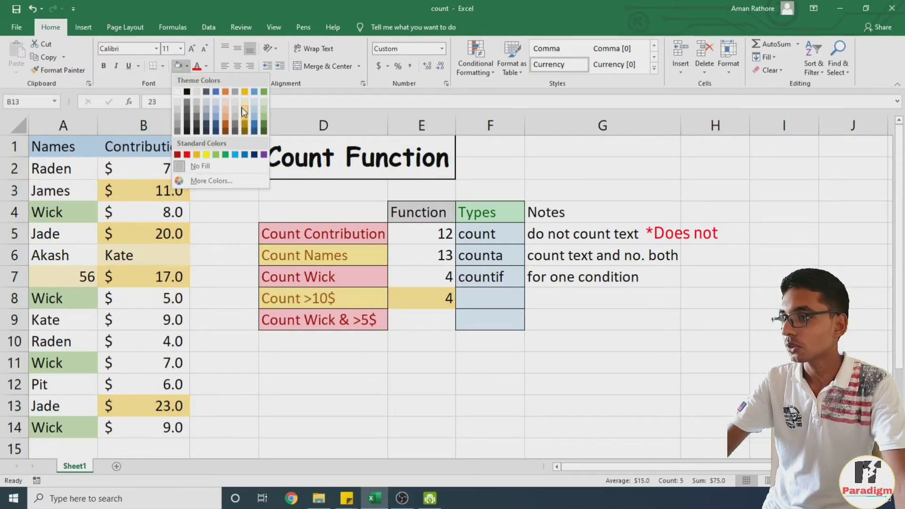
left_click(242, 105)
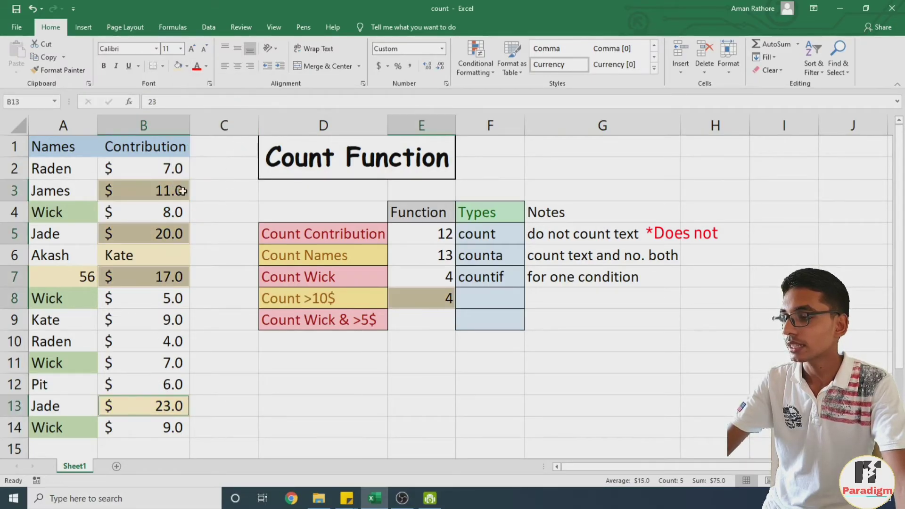
left_click(187, 66)
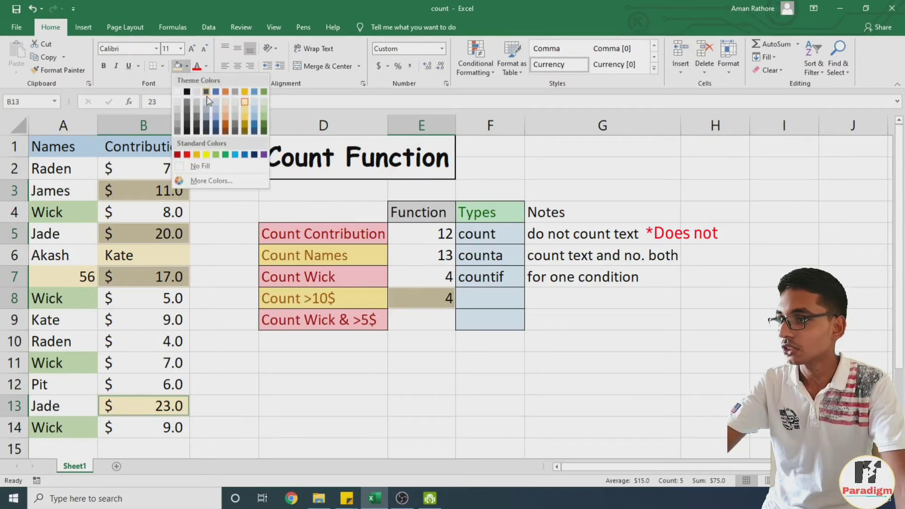
left_click(228, 110)
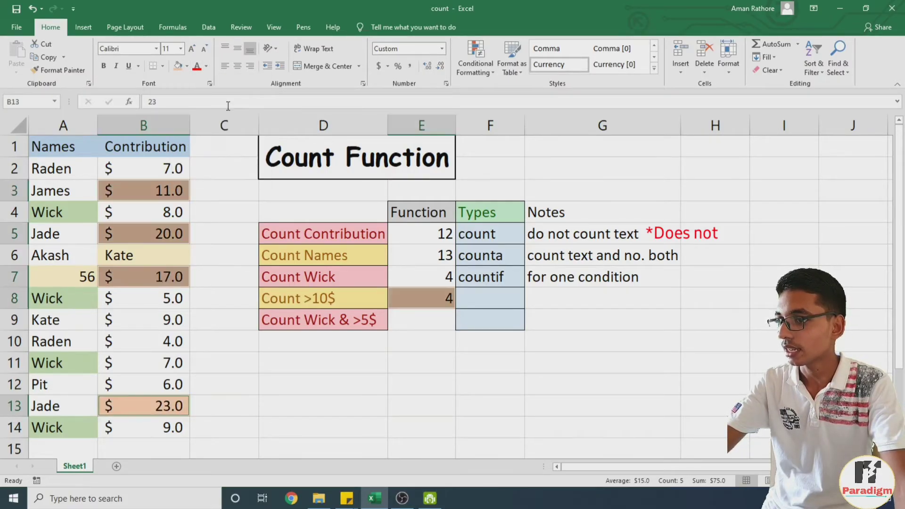
Copy the 'countif' type from F7 down into F8.
left_click(343, 383)
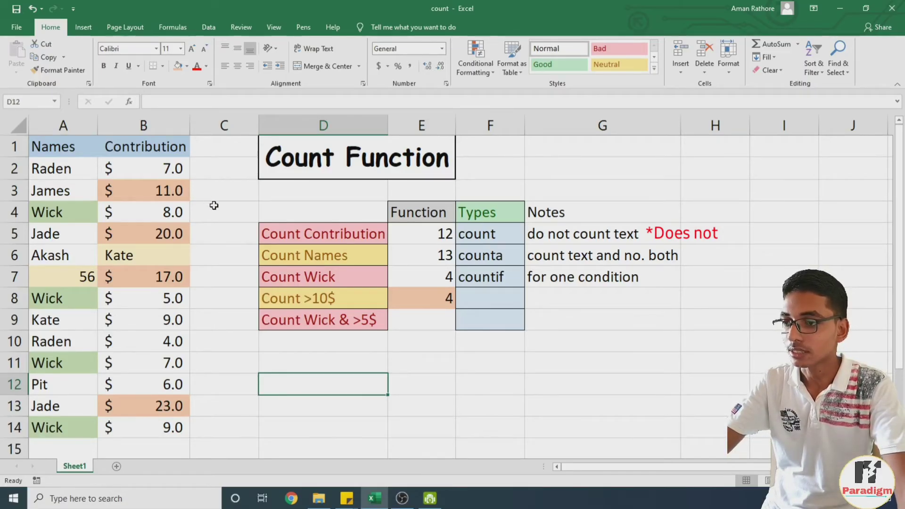
left_click(494, 294)
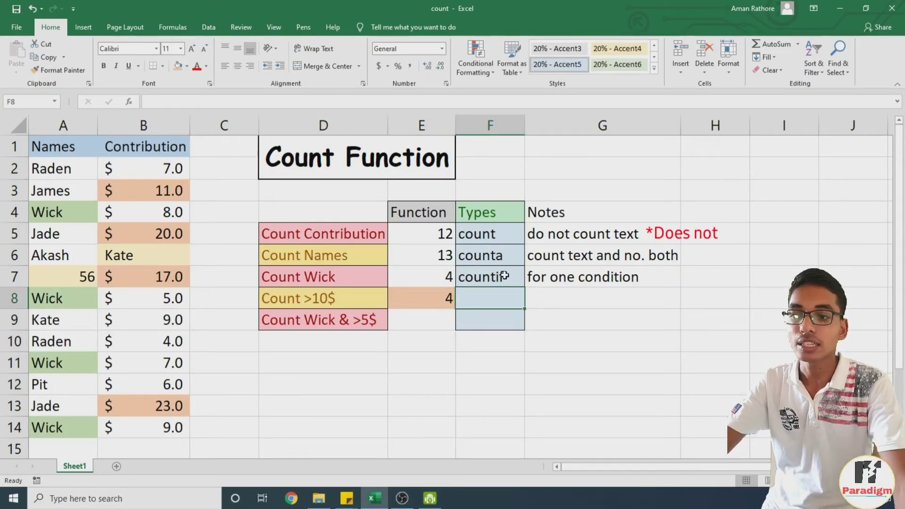
left_click(505, 279)
left_click_drag(524, 289, 521, 307)
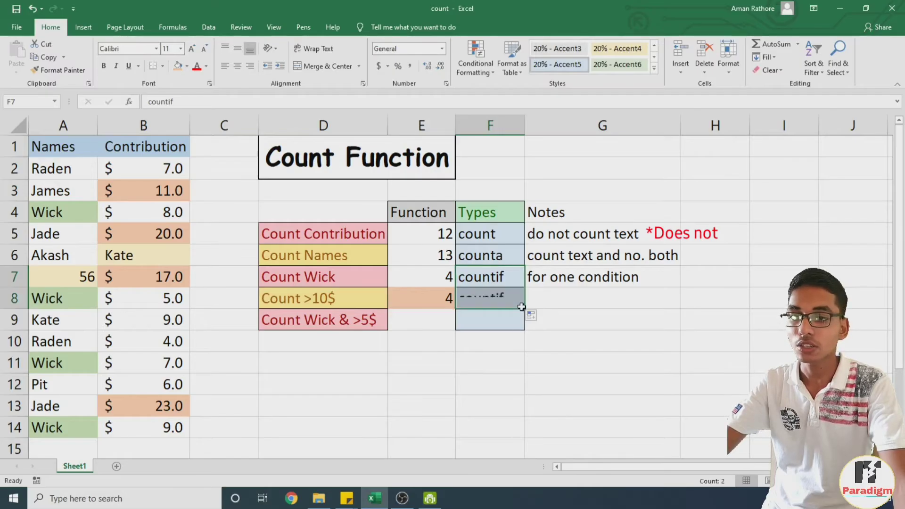
Copy the 'for one condition' note into G8, clearing the extra copy in G9.
left_click(556, 296)
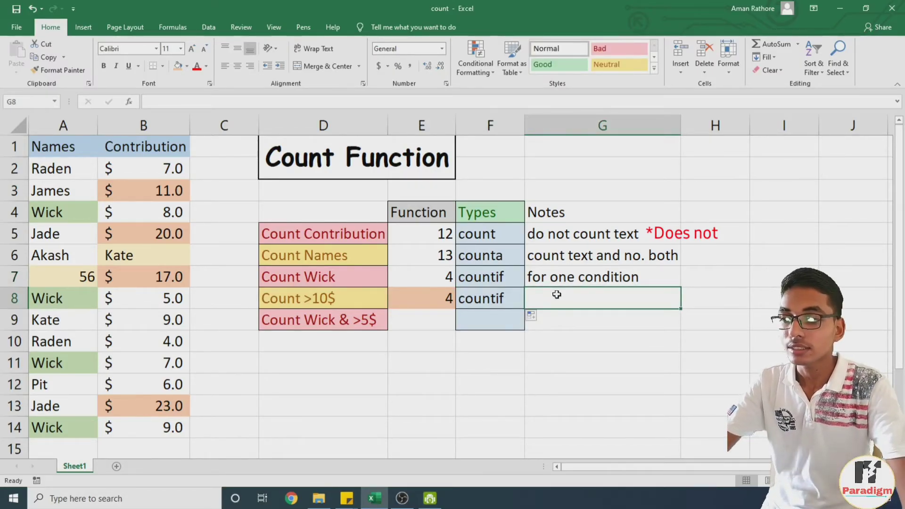
left_click(563, 281)
left_click_drag(680, 287, 680, 315)
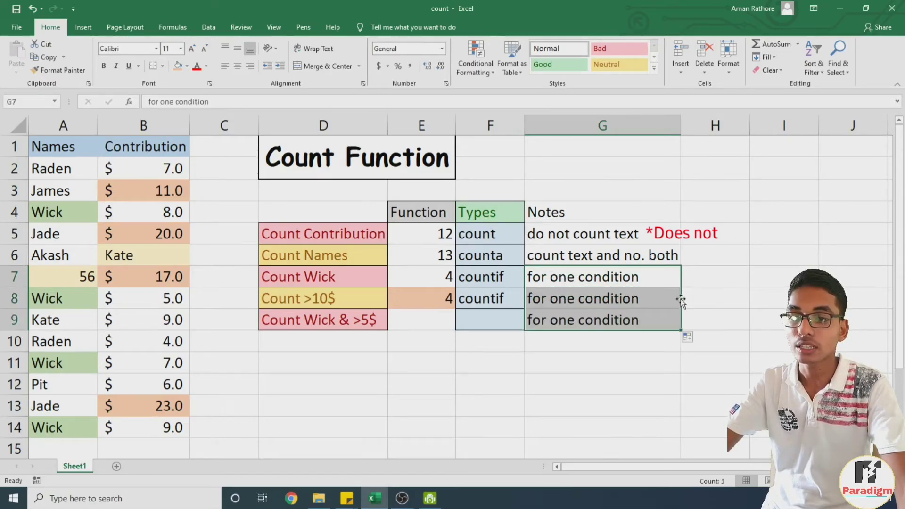
left_click(606, 320)
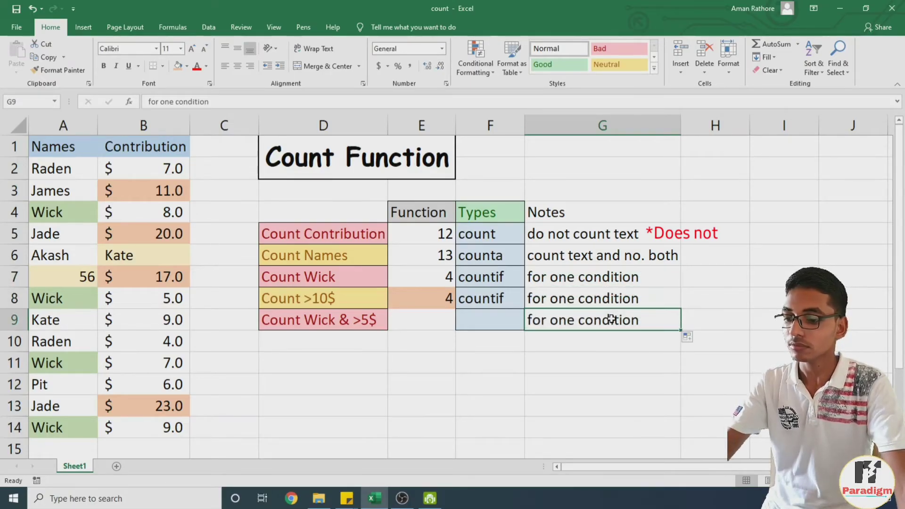
key("Delete")
left_click(404, 320)
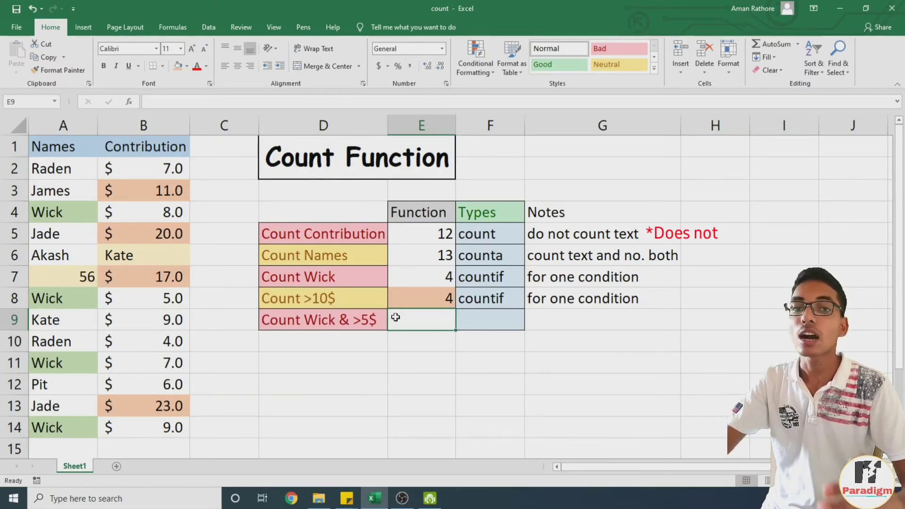
Type =countifs into E9 to start the formula.
type("=")
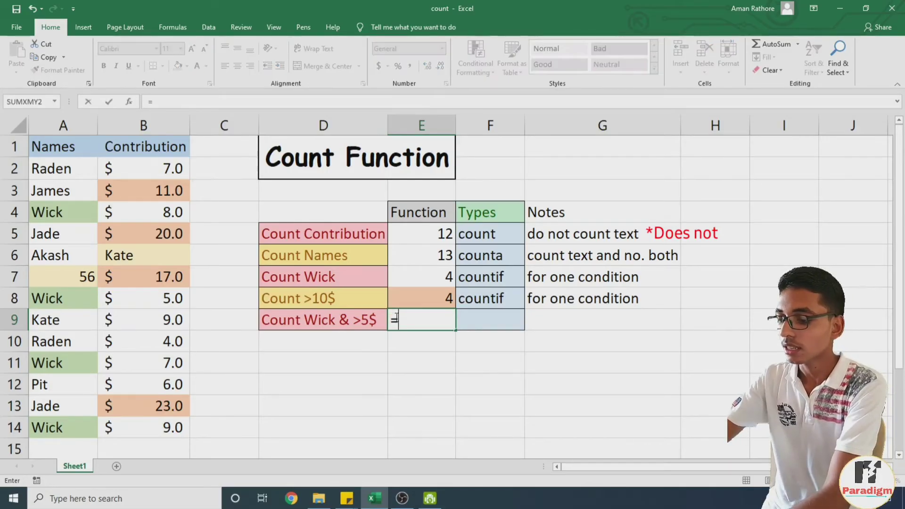
type("countifs")
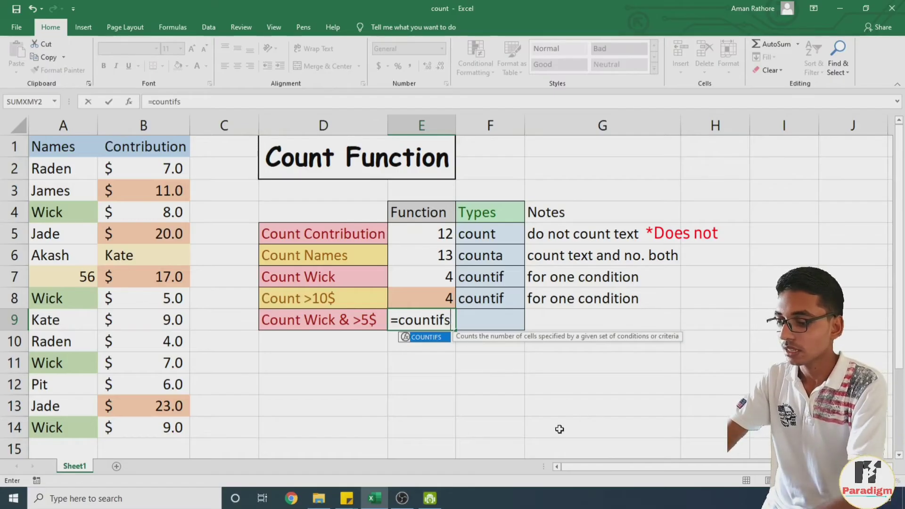
Add the opening parenthesis and bring up the COUNTIFS Function Arguments dialog.
type("(")
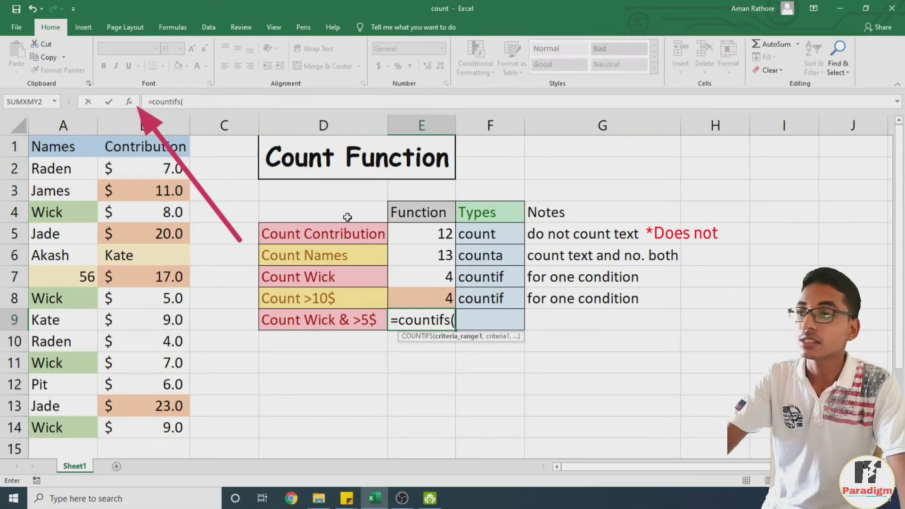
left_click(130, 101)
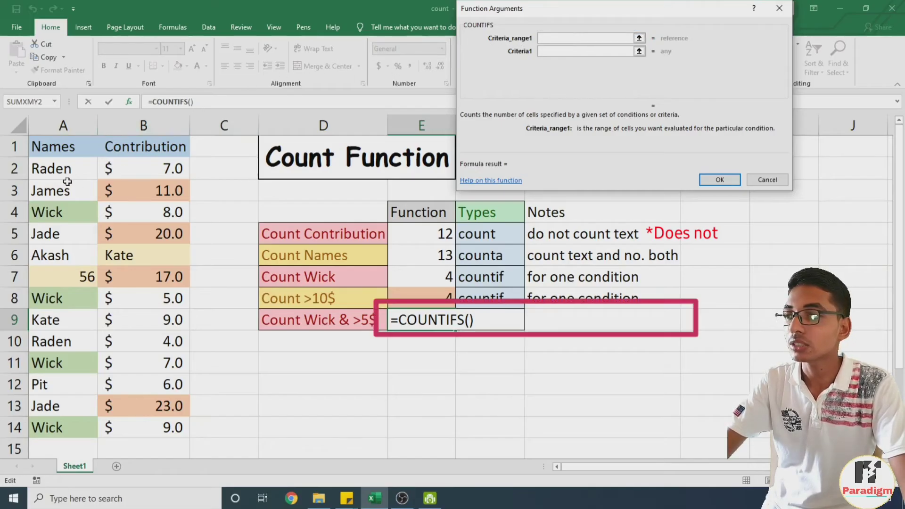
Fill in COUNTIFS with ranges A2:A14 and B2:B14, criteria A4 and ">5", returning 3.
left_click_drag(61, 168, 58, 425)
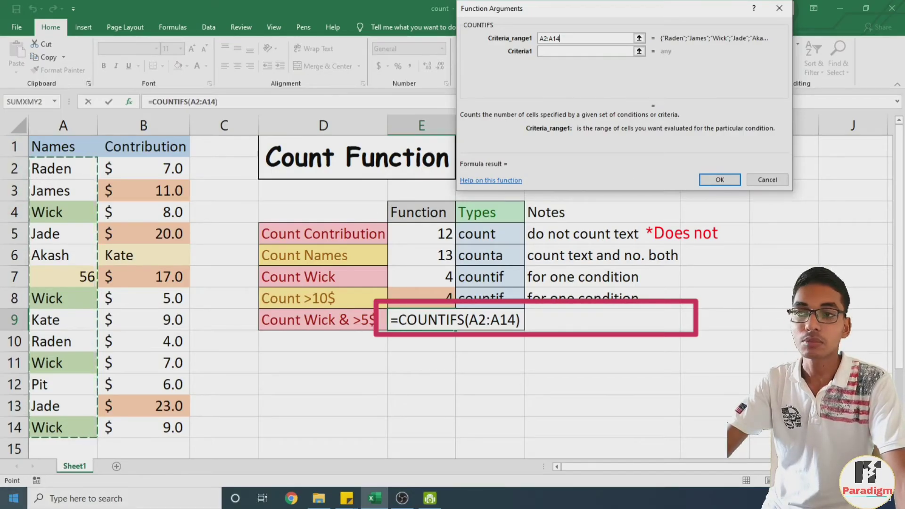
left_click(561, 53)
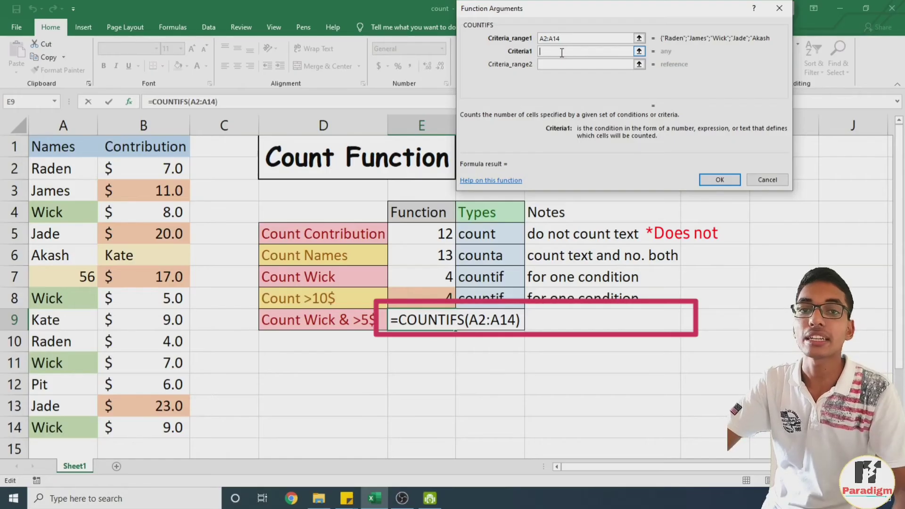
left_click(47, 213)
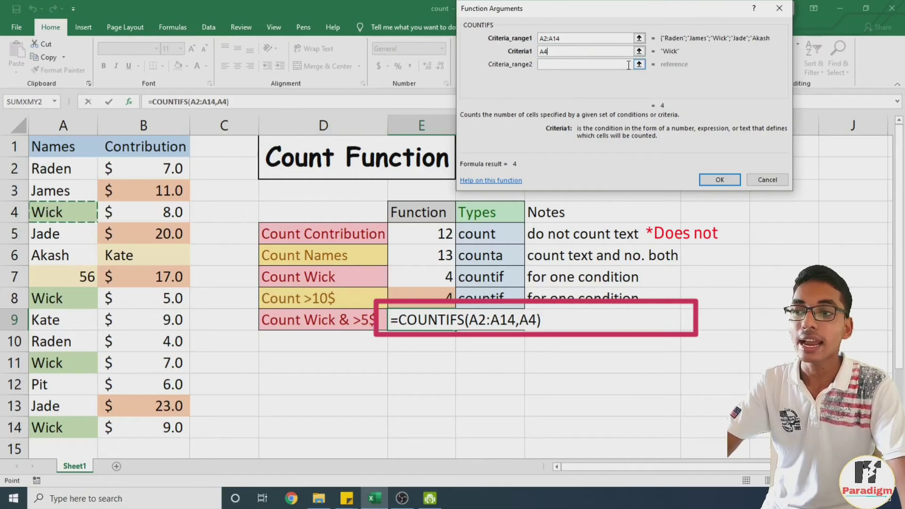
left_click(586, 64)
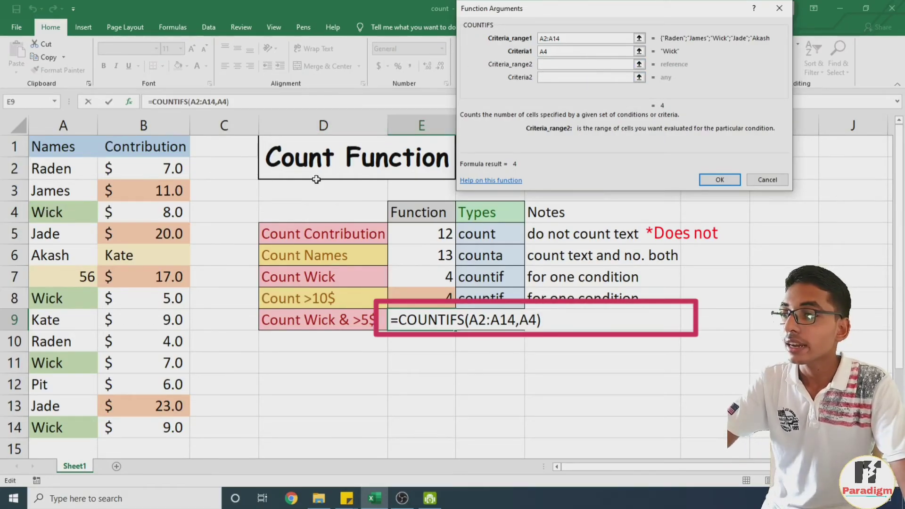
left_click_drag(158, 165, 162, 425)
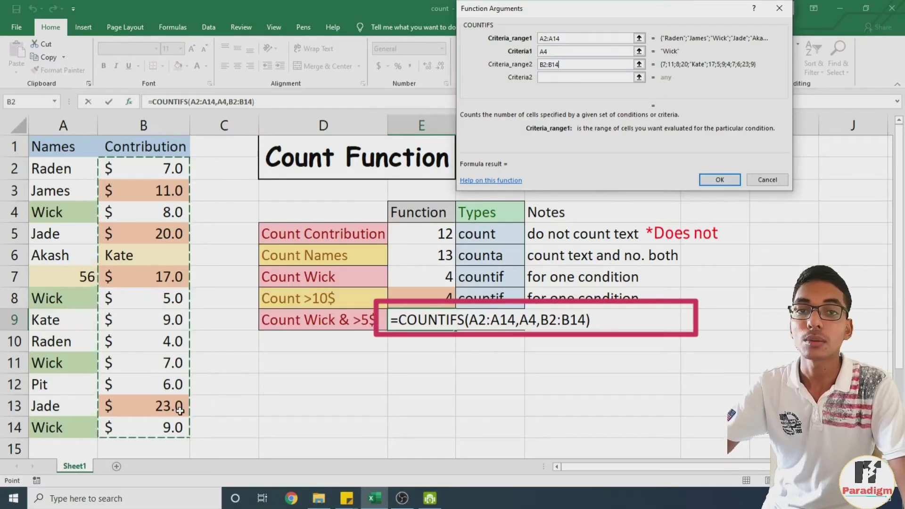
left_click(564, 78)
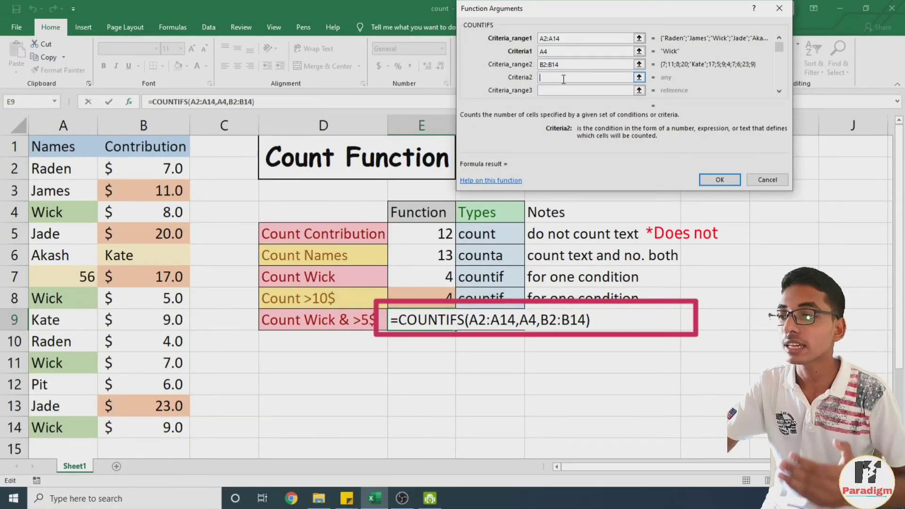
type("\"")
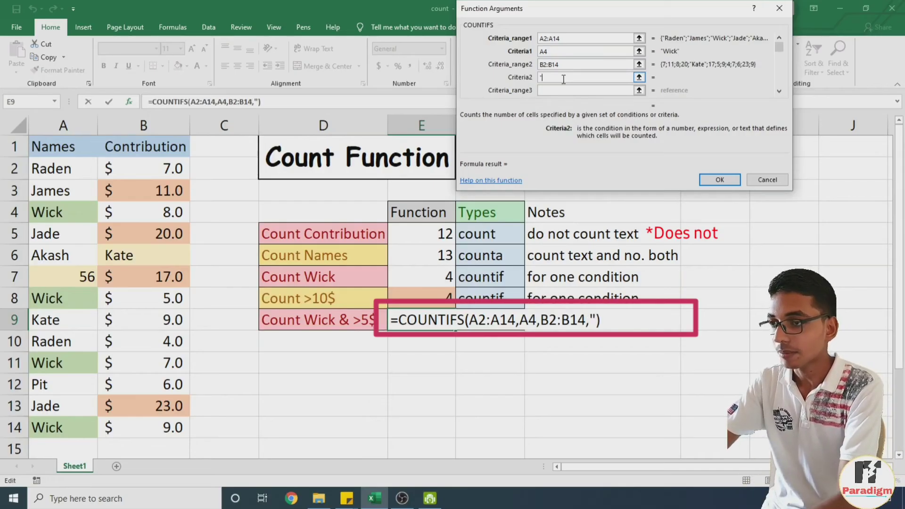
type(">")
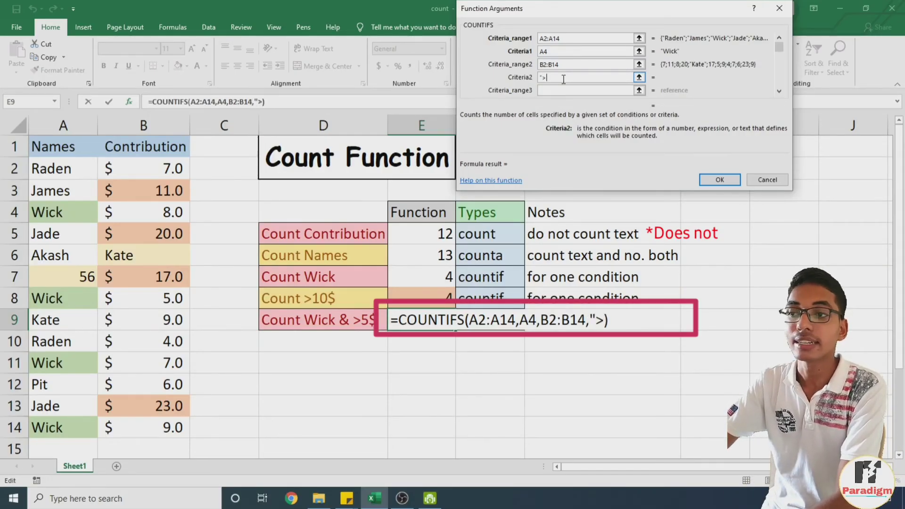
type("5")
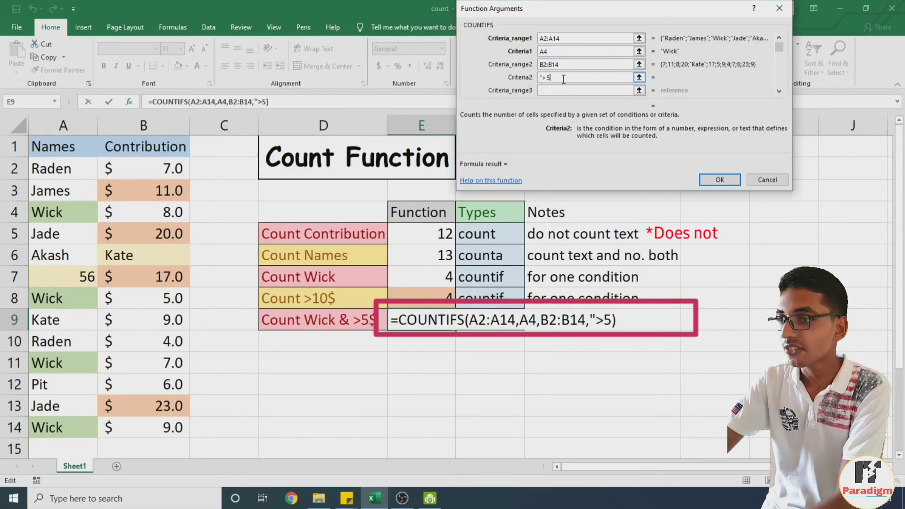
type("\"")
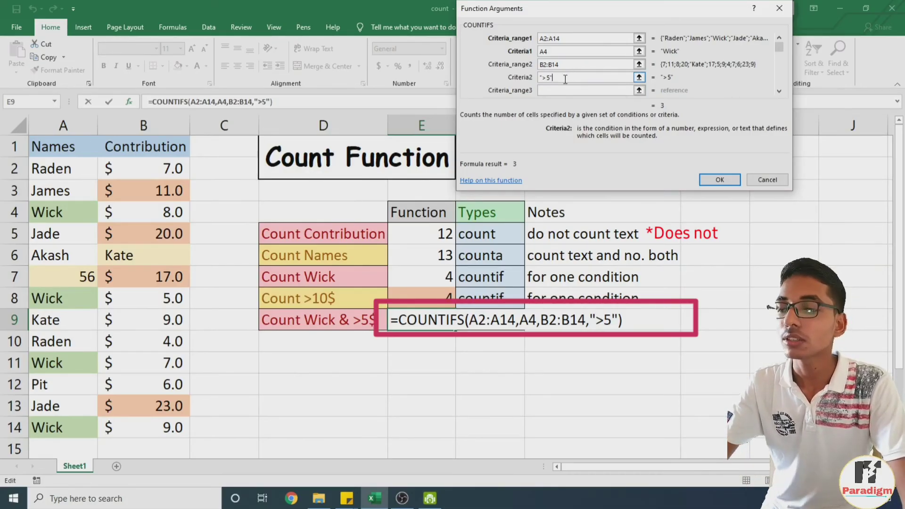
left_click(716, 179)
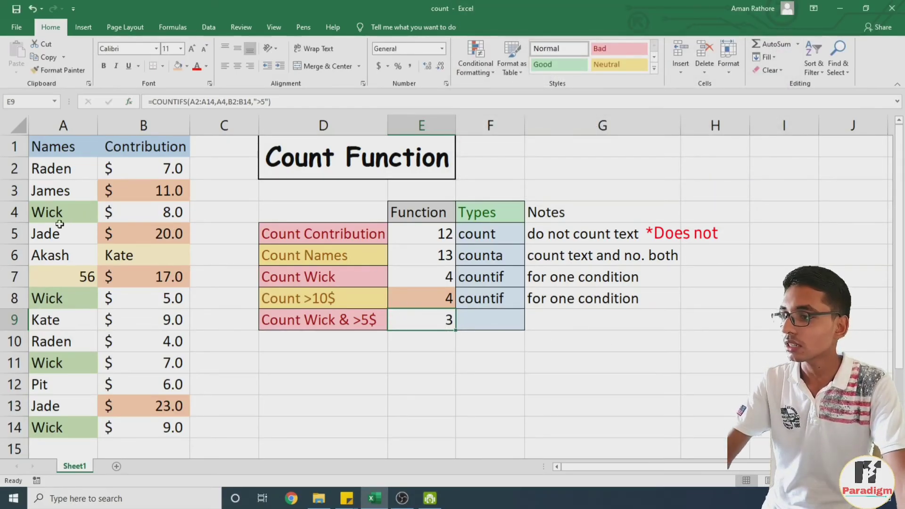
left_click_drag(52, 213, 160, 213)
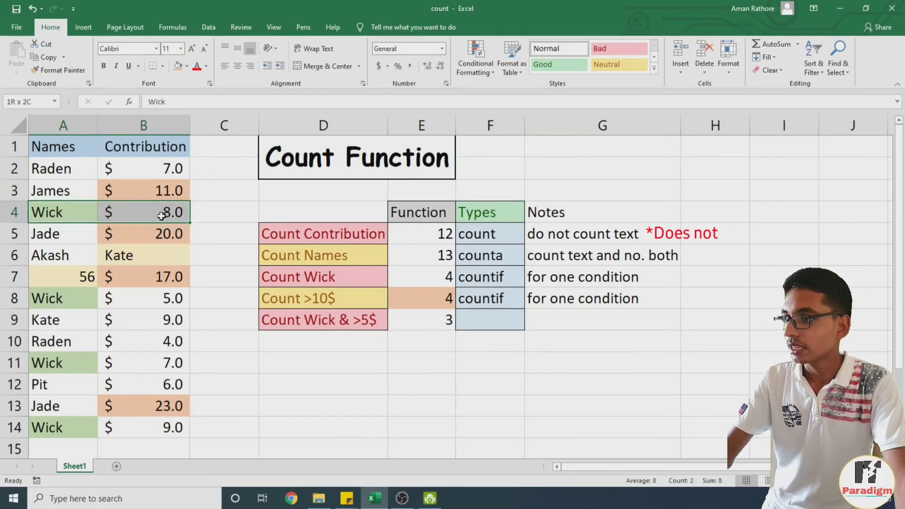
left_click_drag(70, 299, 152, 300)
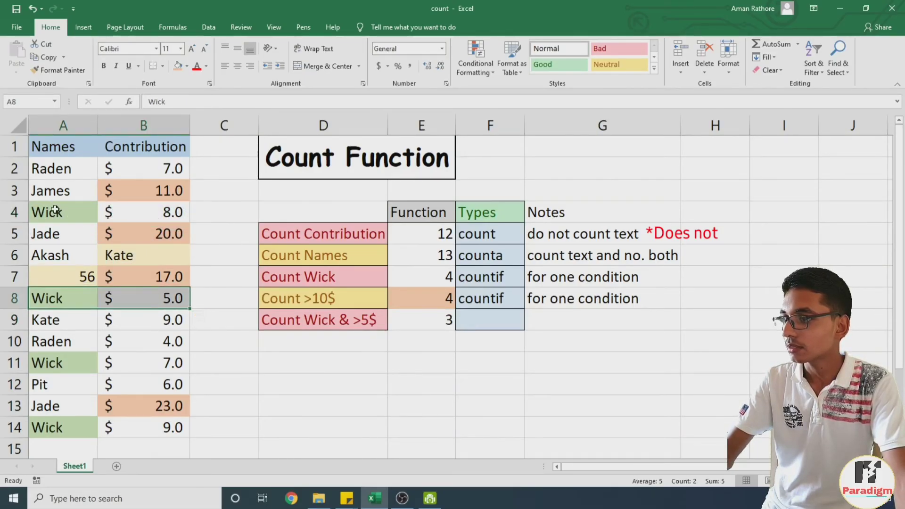
left_click_drag(55, 210, 136, 218)
left_click_drag(51, 362, 154, 367)
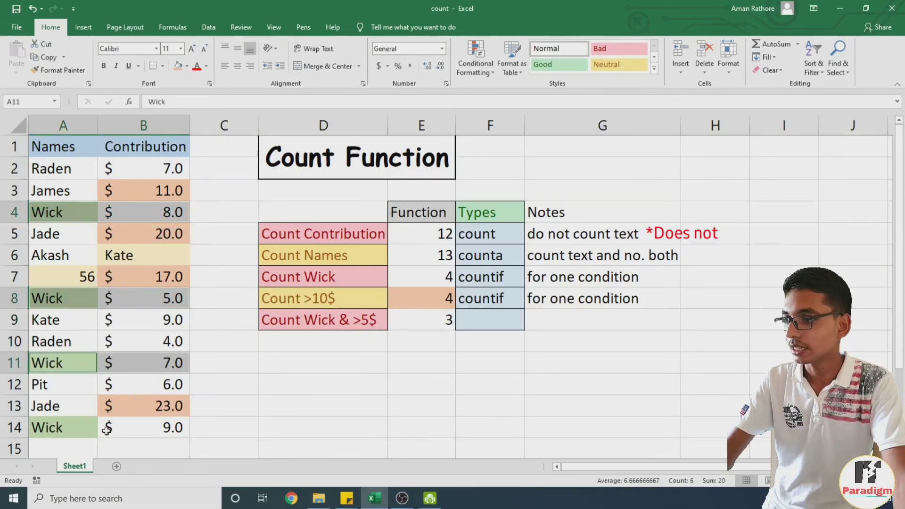
left_click_drag(57, 430, 163, 430)
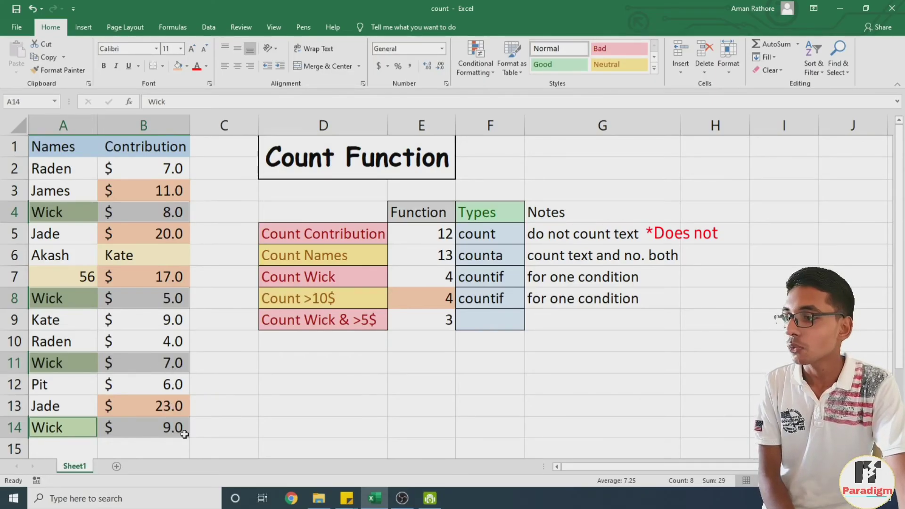
double_click(448, 344)
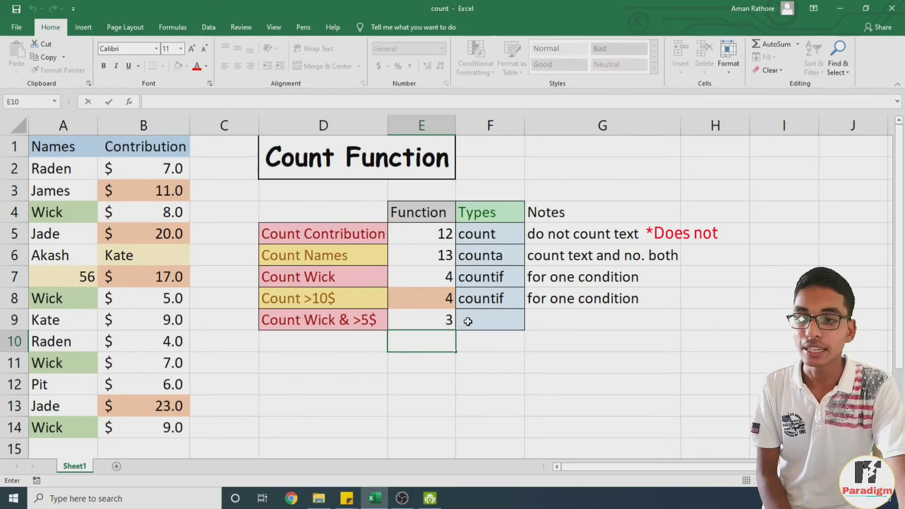
Enter type 'countifs' in F9 and note 'for more than 1 condition' in G9, autofitting column G.
left_click(491, 321)
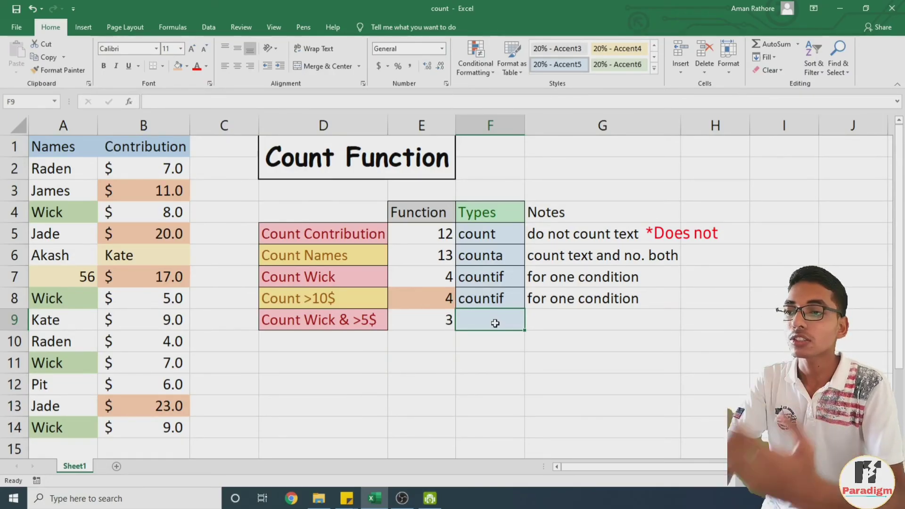
type("co")
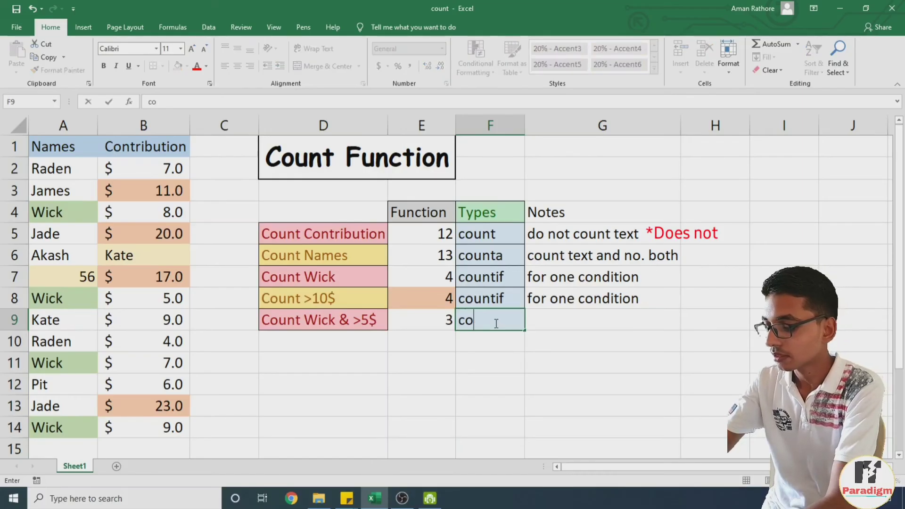
type("untifs")
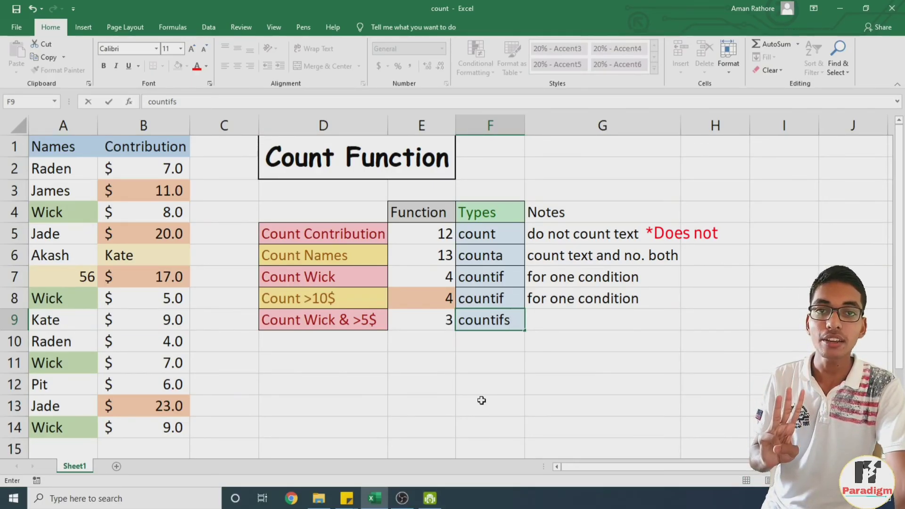
left_click(549, 314)
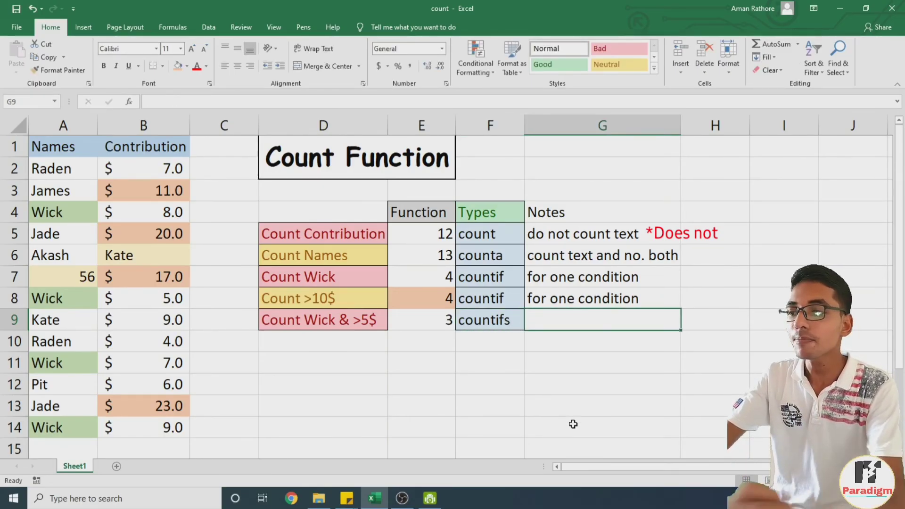
type("for ")
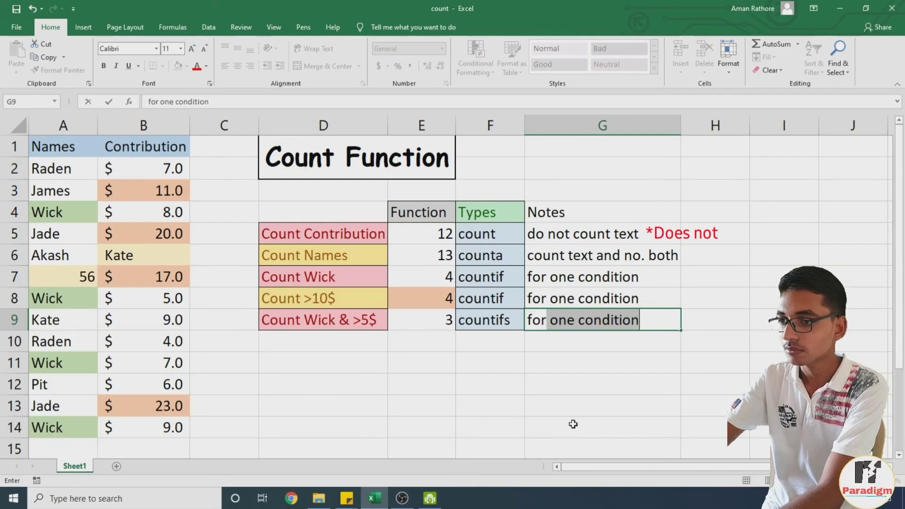
type("more th")
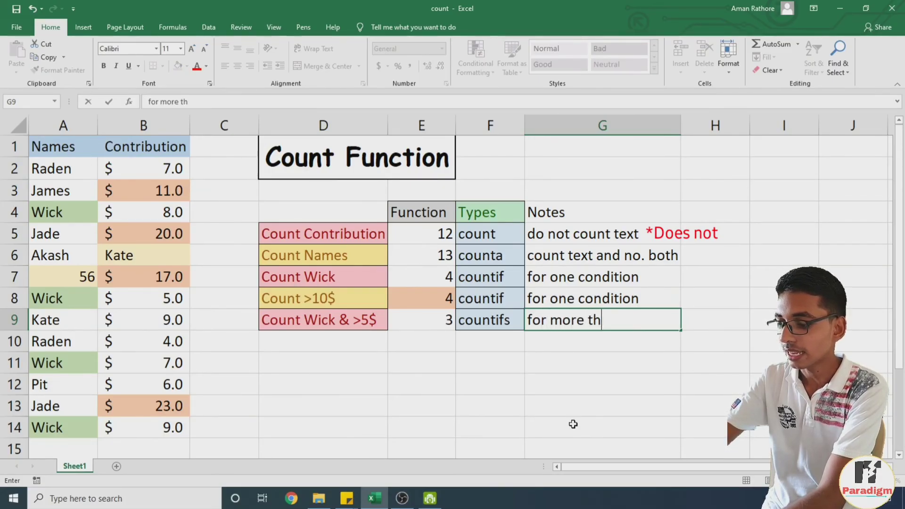
type("an 1 con")
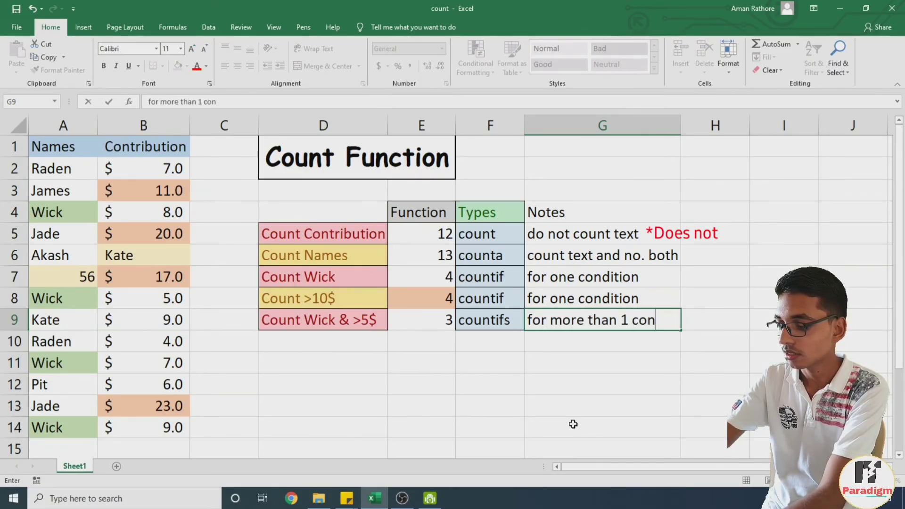
type("dition")
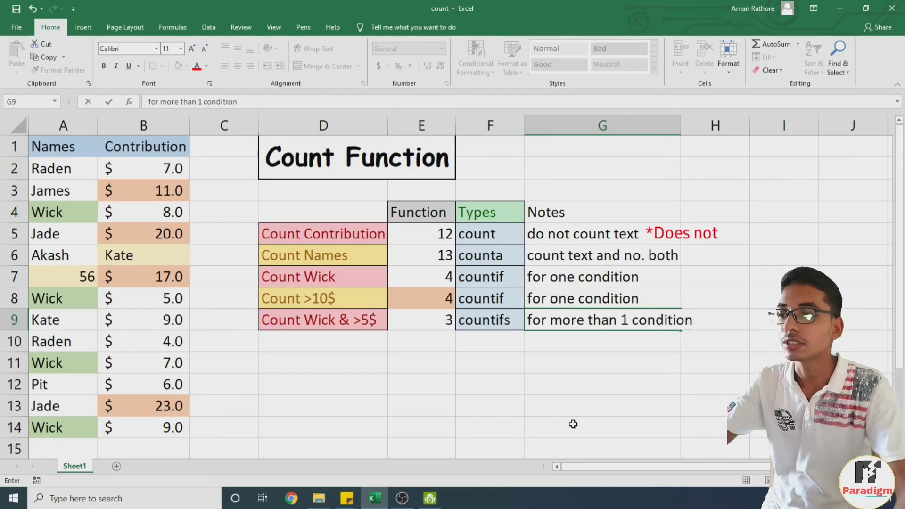
left_click(659, 181)
double_click(681, 124)
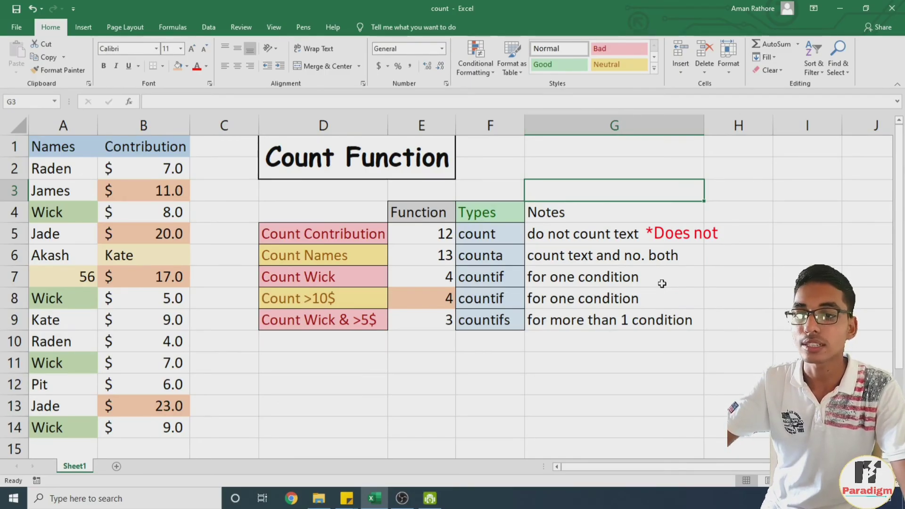
left_click(648, 349)
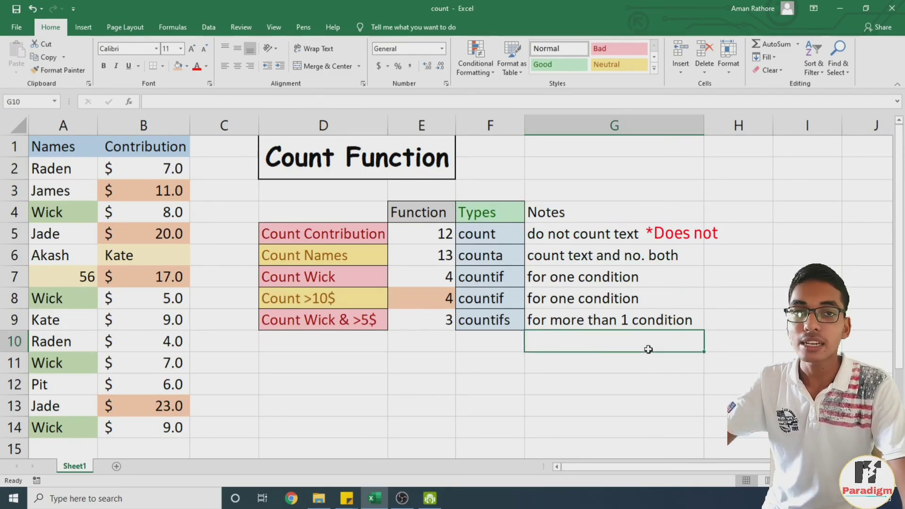